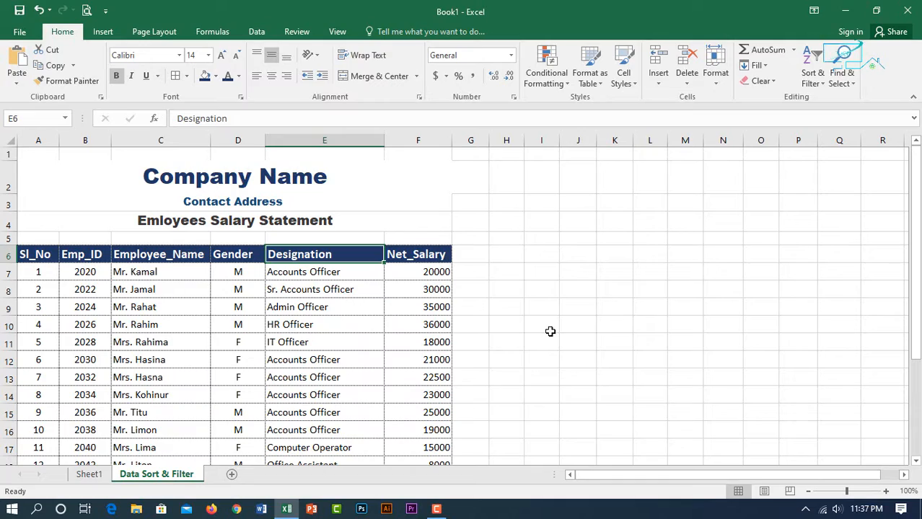
pyautogui.click(549, 331)
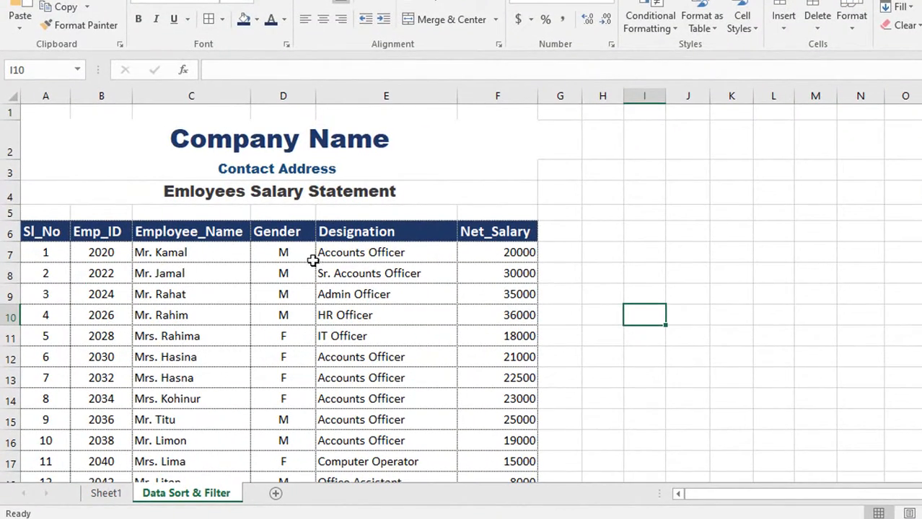
pyautogui.click(285, 250)
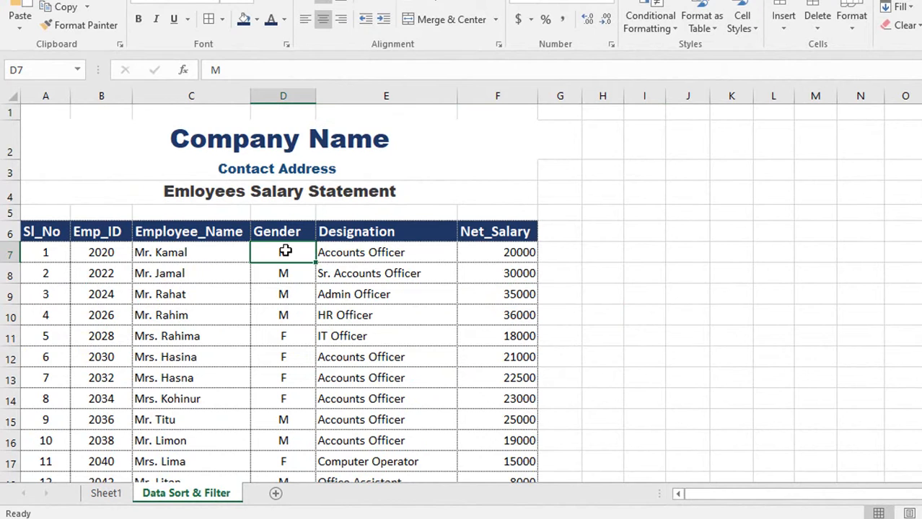
pyautogui.click(402, 252)
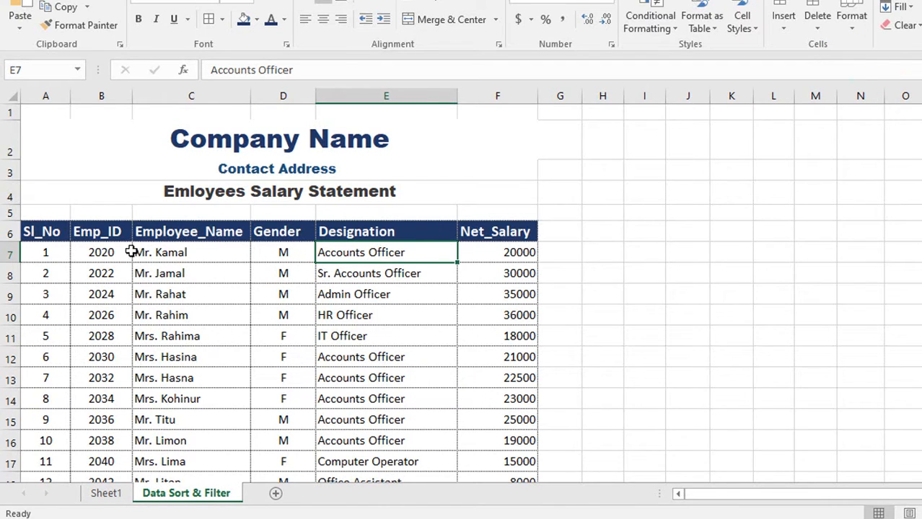
pyautogui.moveTo(143, 252); pyautogui.dragTo(489, 258)
pyautogui.click(514, 254)
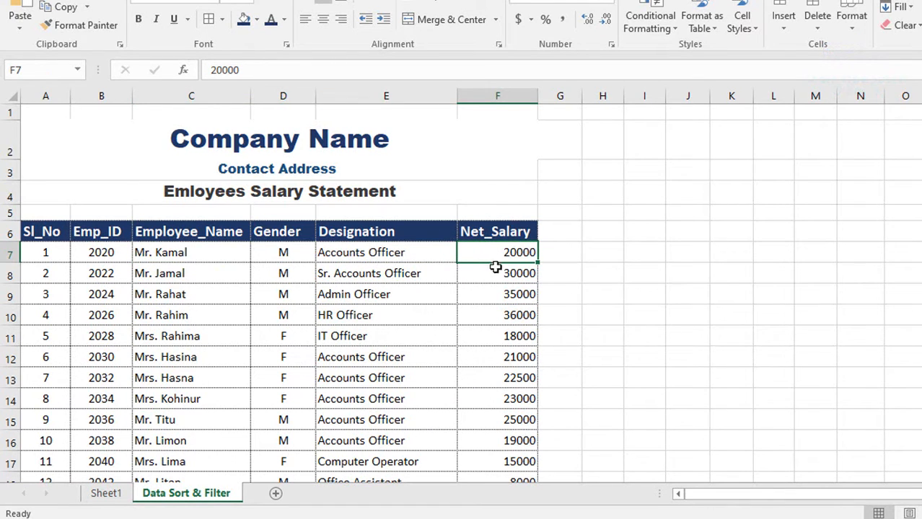
pyautogui.click(561, 258)
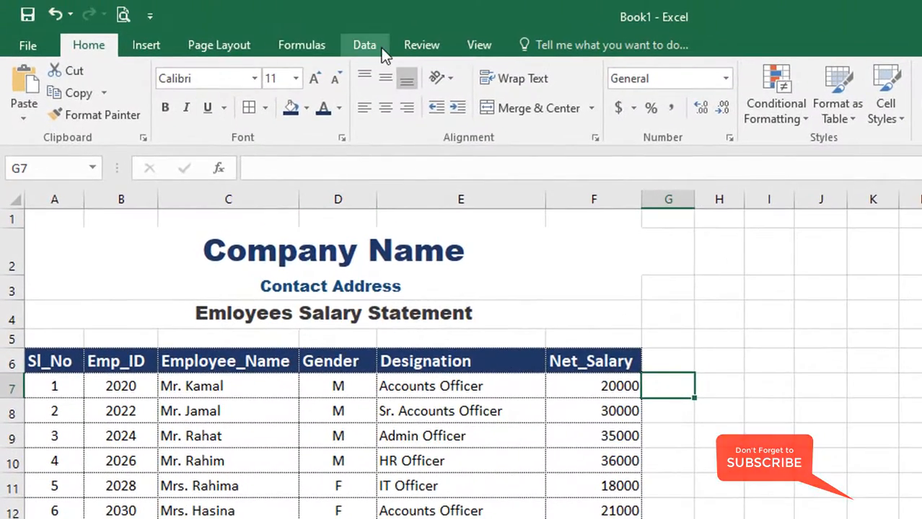
pyautogui.click(371, 45)
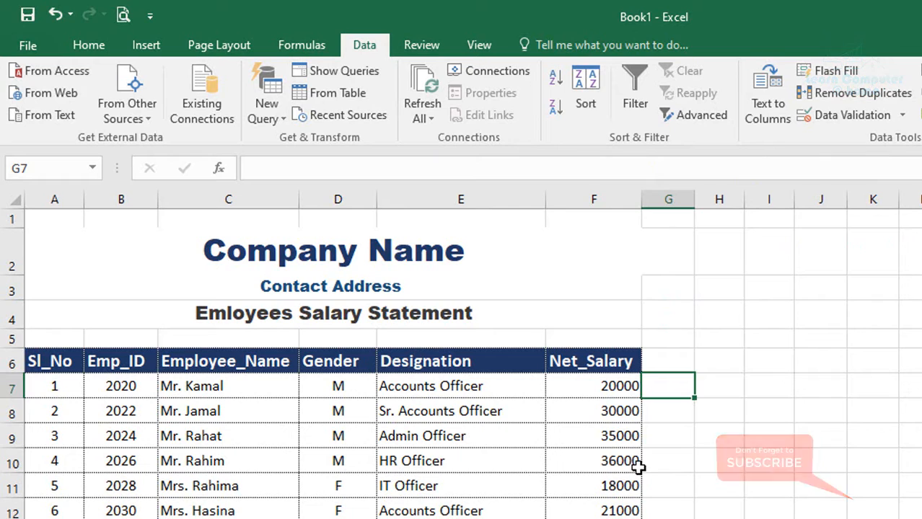
pyautogui.click(691, 463)
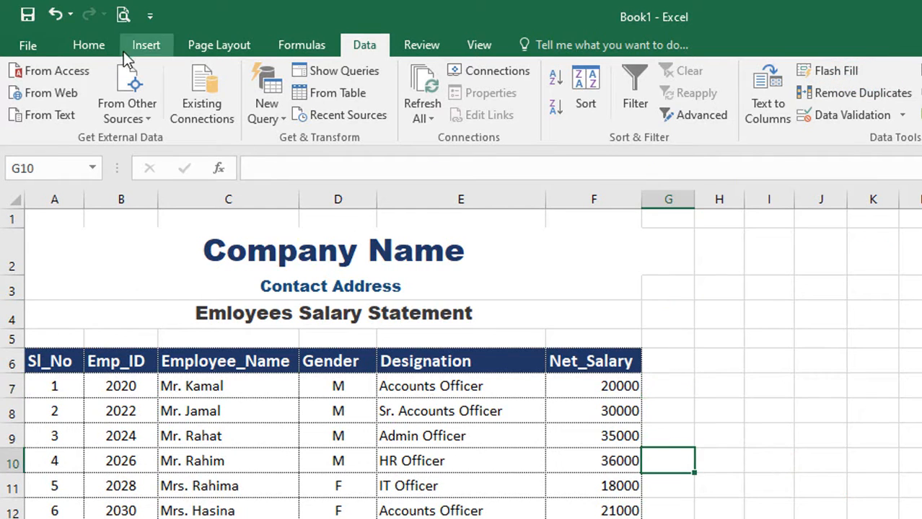
pyautogui.click(86, 45)
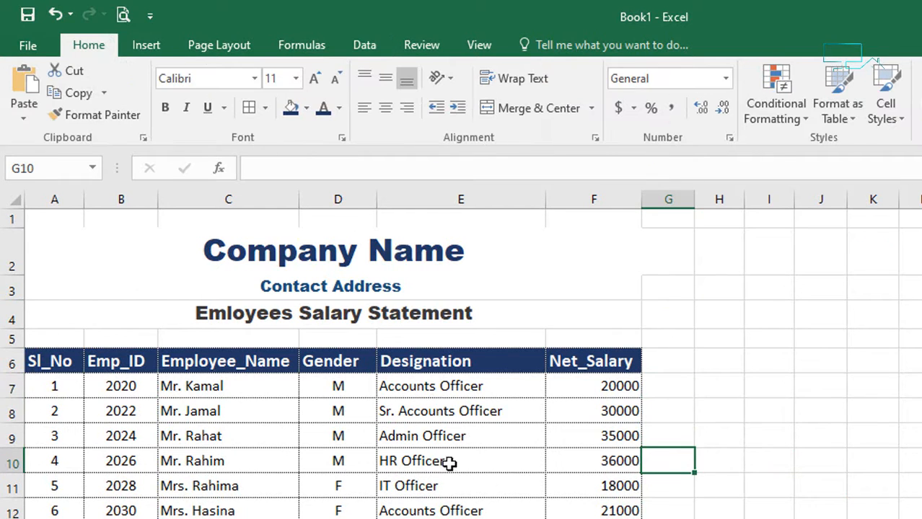
pyautogui.click(812, 446)
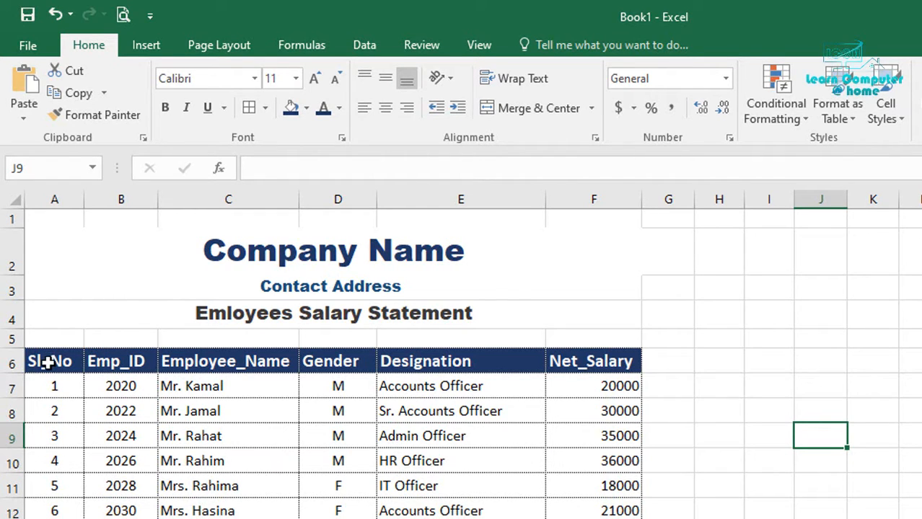
# Select the employee table from the Sl_No header to the last Net_Salary row (A6:F26) and add filters to its header row.
pyautogui.moveTo(47, 363); pyautogui.dragTo(599, 518)
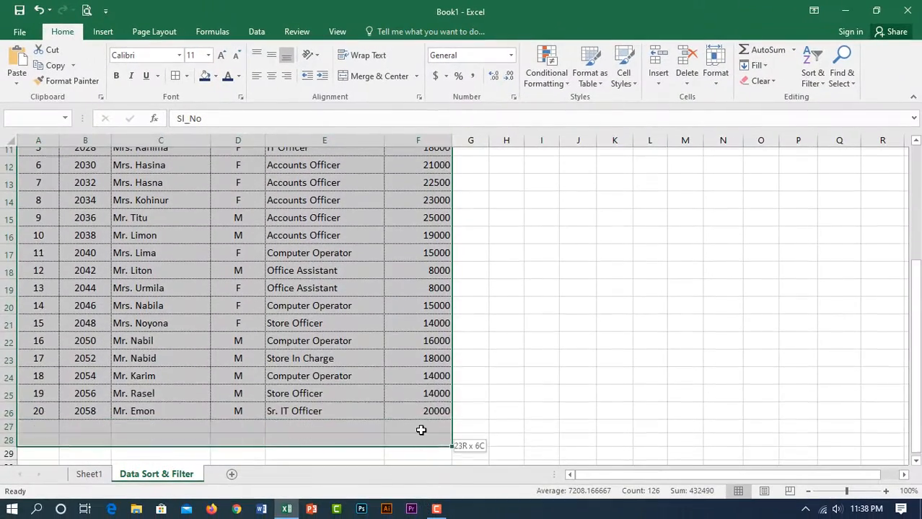
pyautogui.moveTo(421, 429); pyautogui.dragTo(429, 402)
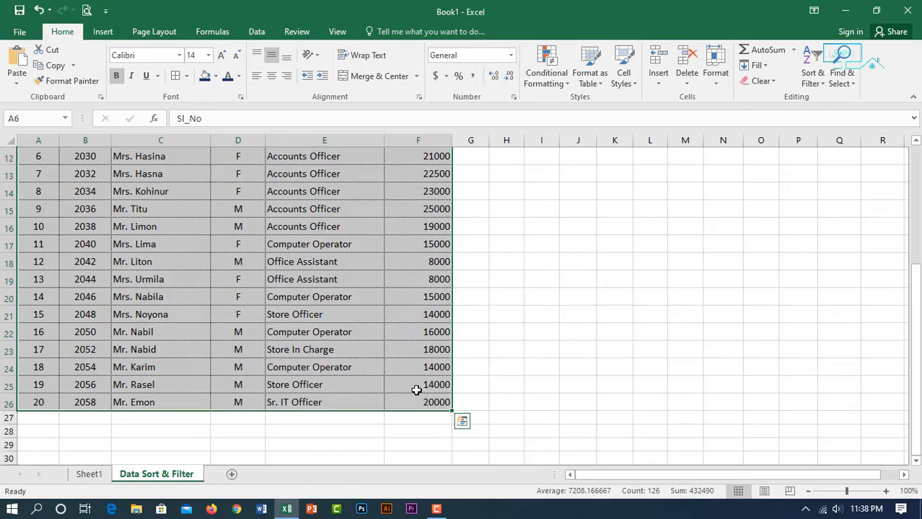
pyautogui.scroll(4, 416, 390)
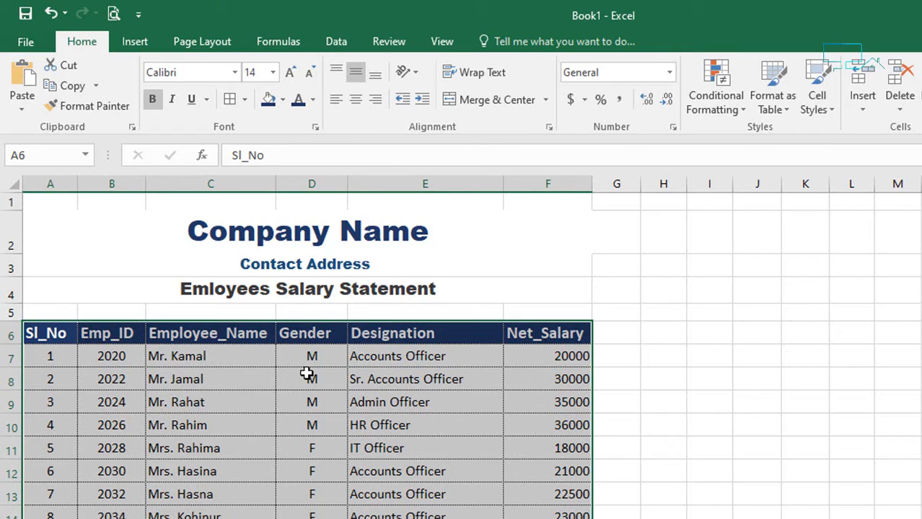
pyautogui.click(345, 43)
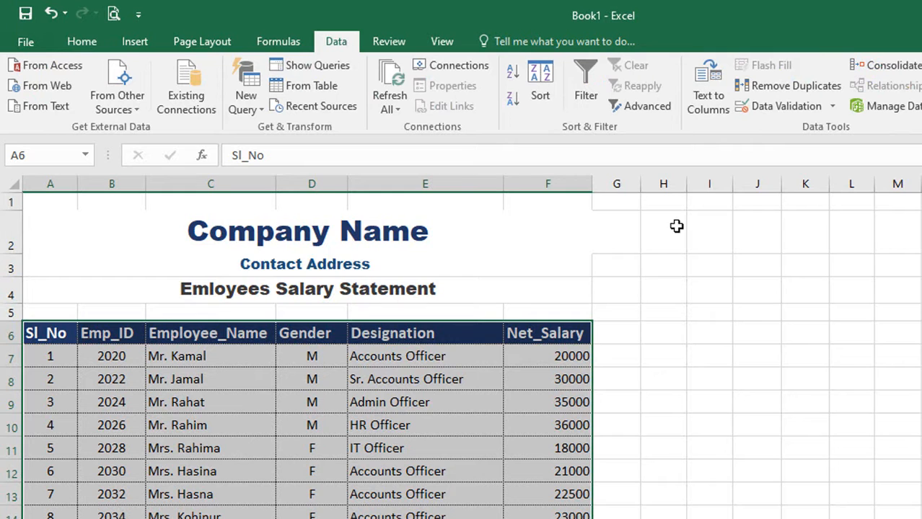
pyautogui.click(586, 90)
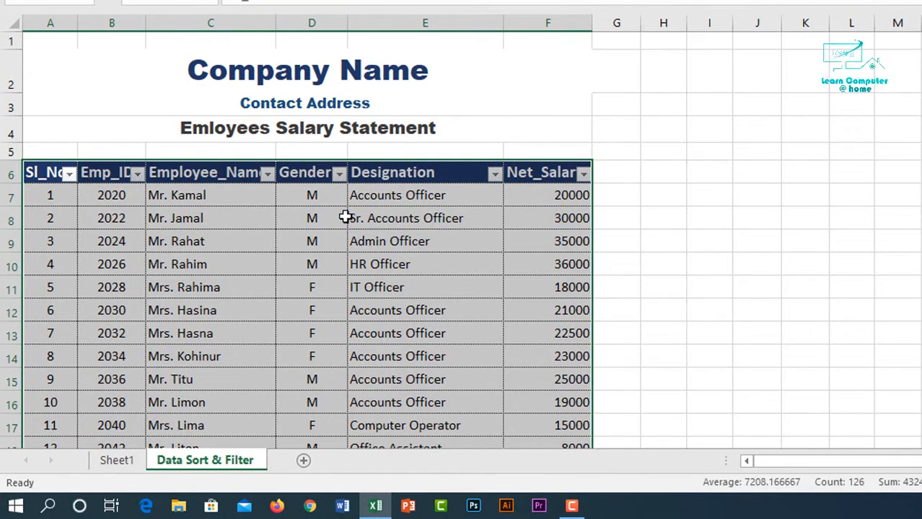
# Filter the Gender column to show only M records and look through the filtered rows.
pyautogui.click(338, 176)
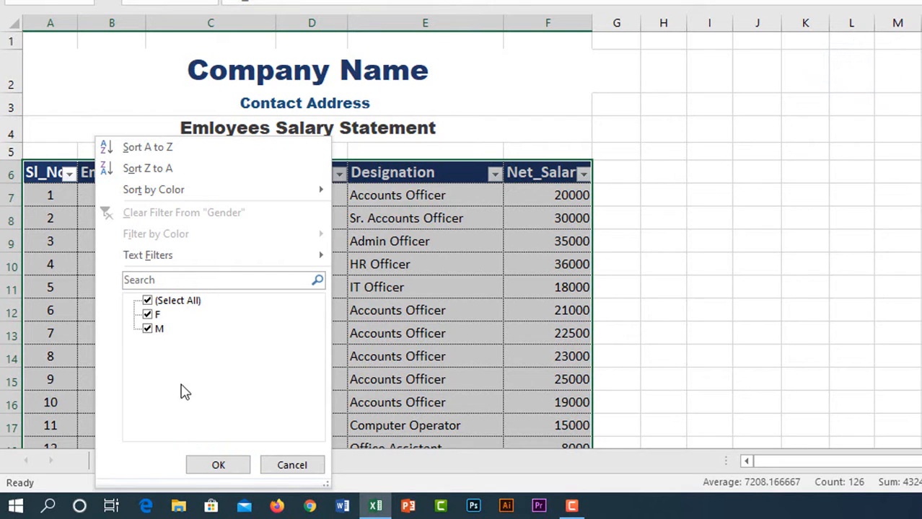
pyautogui.click(147, 302)
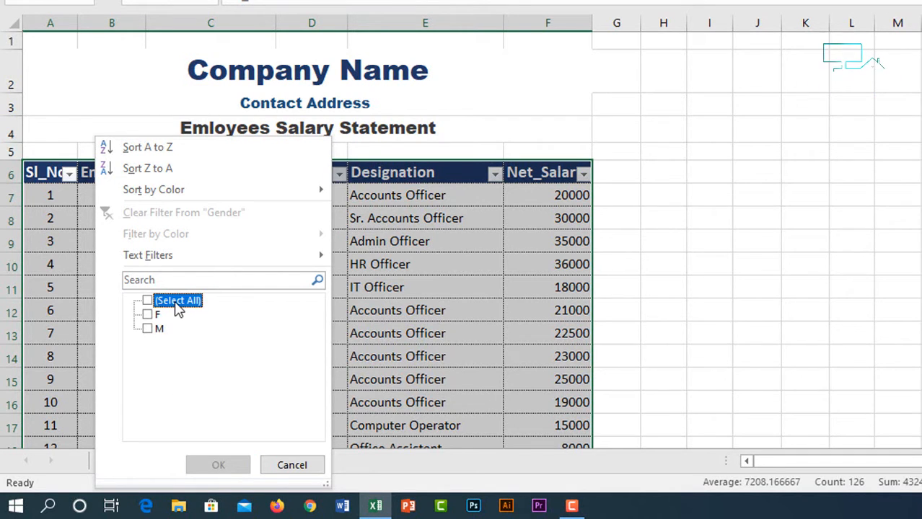
pyautogui.click(148, 330)
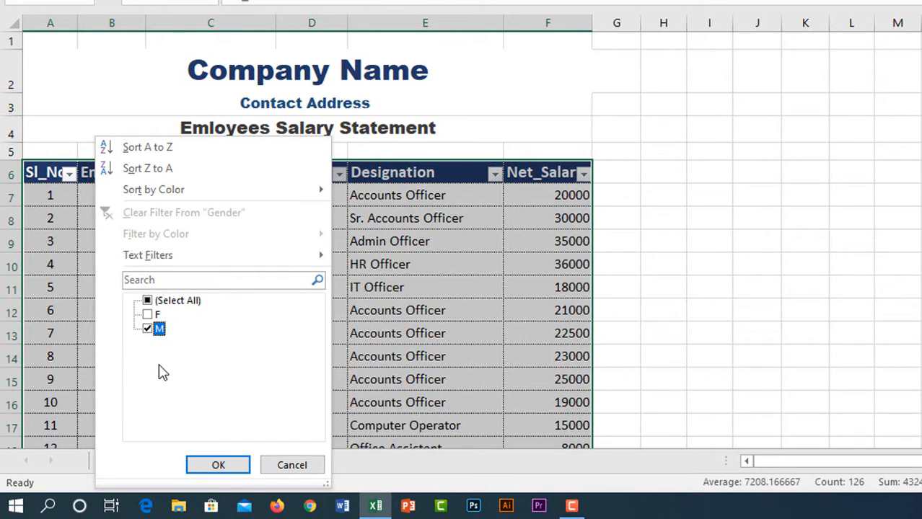
pyautogui.click(231, 468)
pyautogui.scroll(-2, 581, 382)
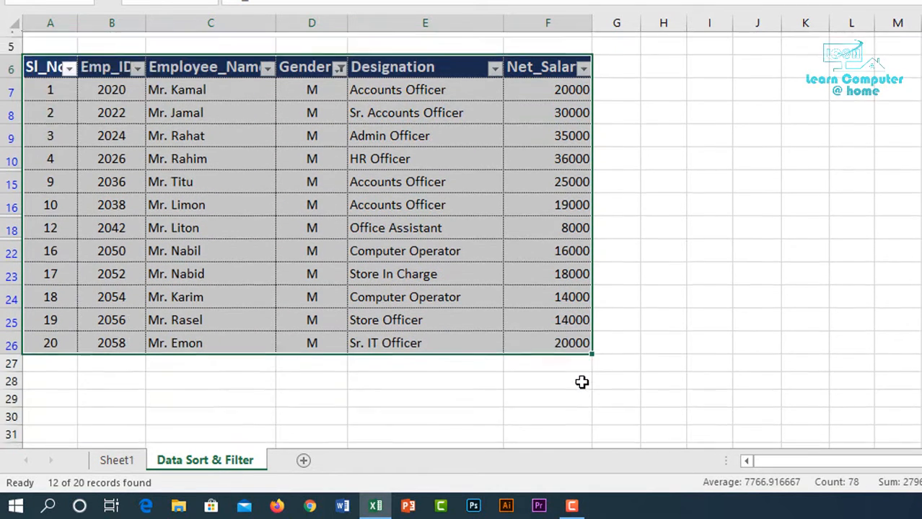
pyautogui.scroll(-1, 581, 382)
pyautogui.scroll(1, 582, 383)
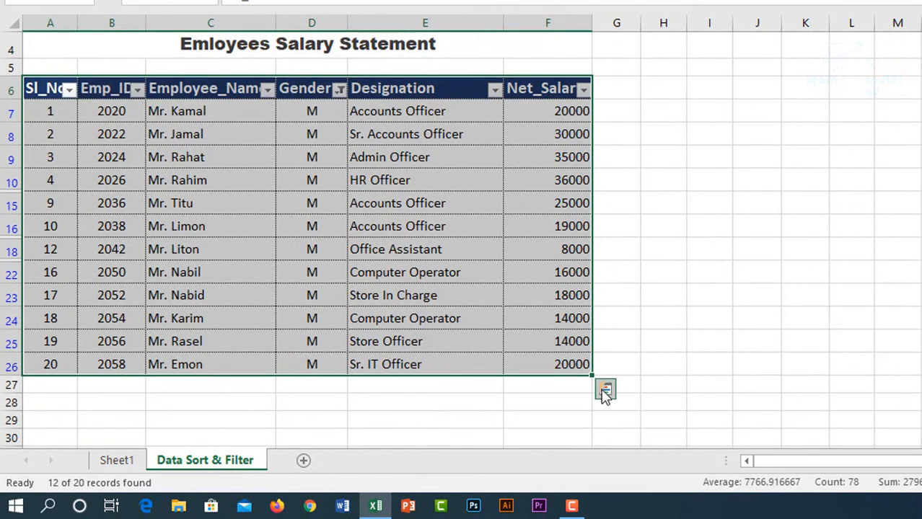
pyautogui.scroll(1, 422, 255)
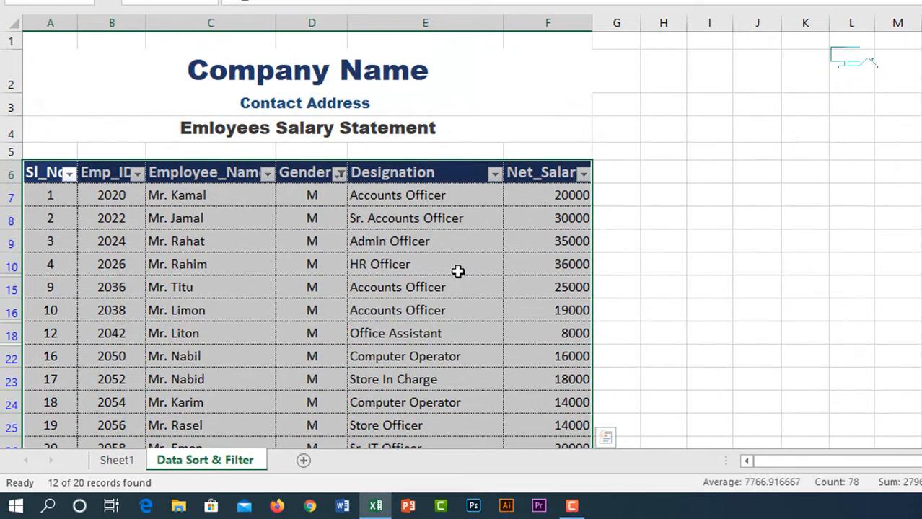
pyautogui.scroll(-1, 282, 297)
pyautogui.scroll(1, 289, 313)
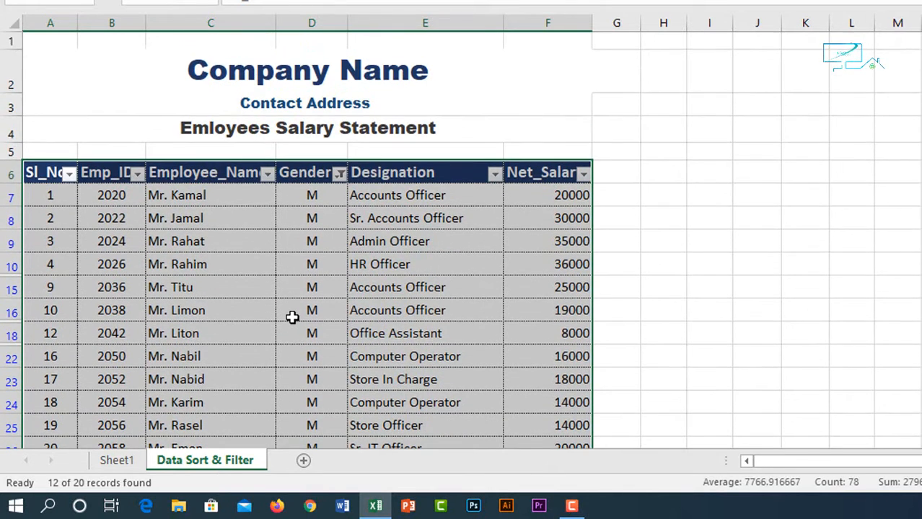
# Change the Gender column filter to show only F records.
pyautogui.click(339, 174)
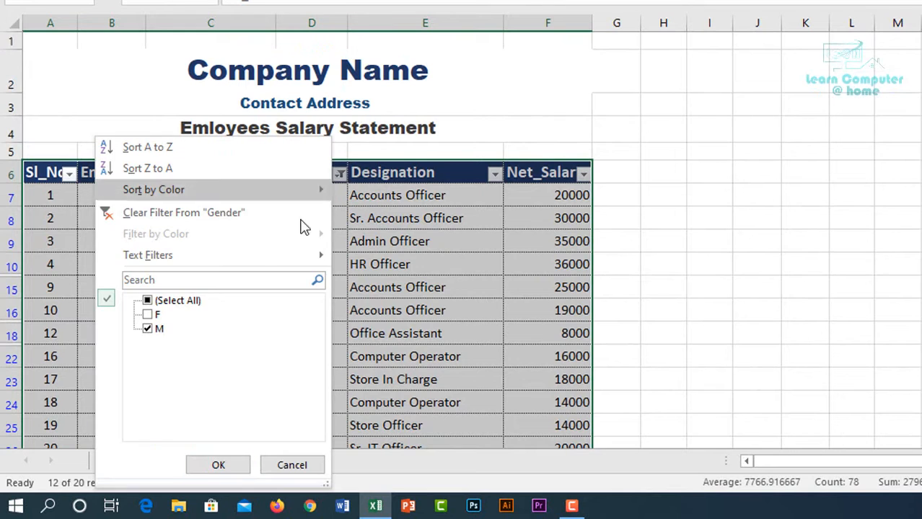
pyautogui.click(149, 315)
pyautogui.click(148, 330)
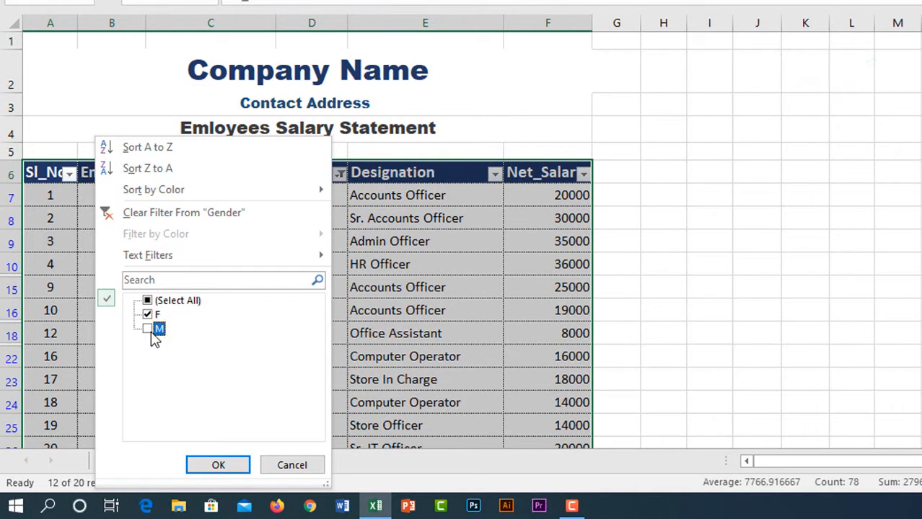
pyautogui.click(228, 467)
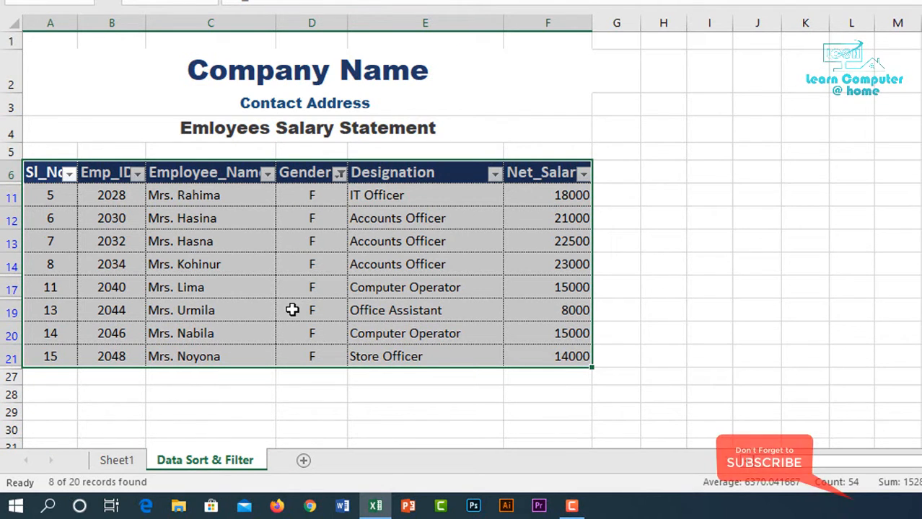
# Reselect all values in the Gender filter to restore every employee row, and deselect the table.
pyautogui.click(339, 173)
pyautogui.click(148, 300)
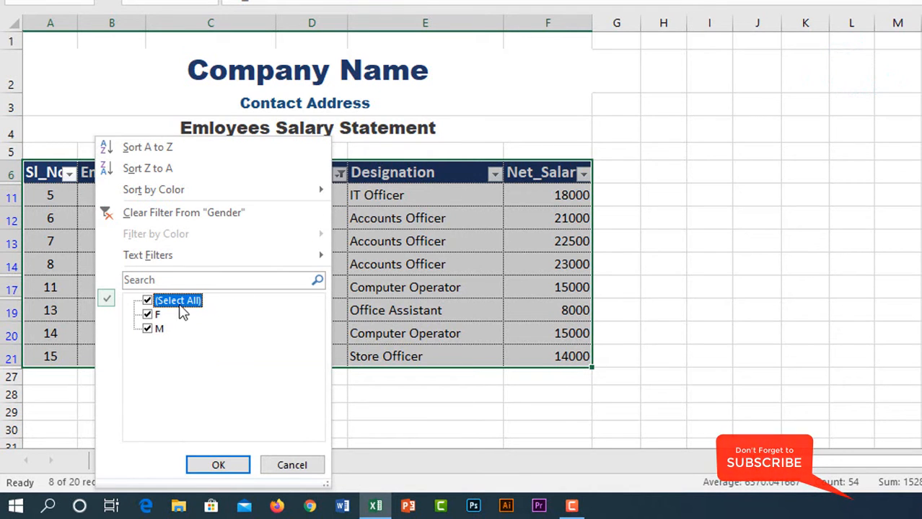
pyautogui.click(218, 465)
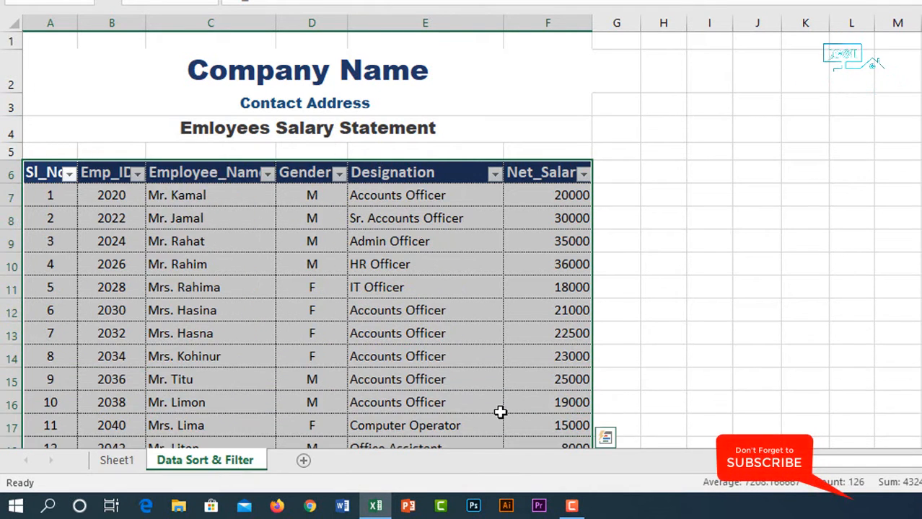
pyautogui.scroll(-2, 593, 364)
pyautogui.scroll(-1, 595, 366)
pyautogui.scroll(3, 595, 366)
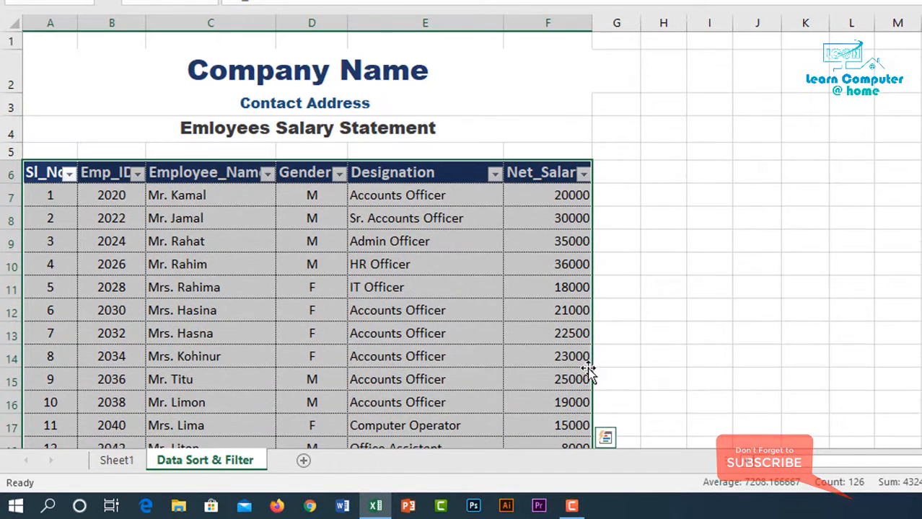
pyautogui.click(698, 298)
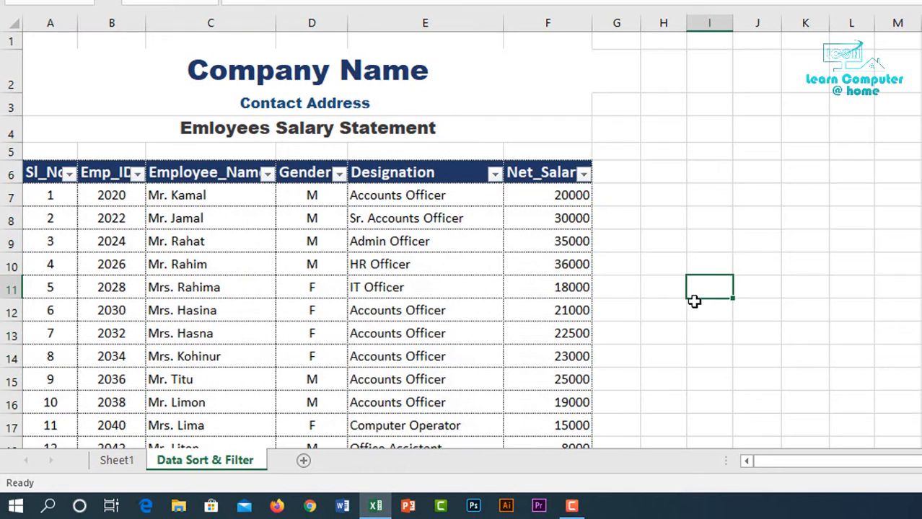
# Filter the Designation column to show only Accounts Officer records.
pyautogui.click(419, 311)
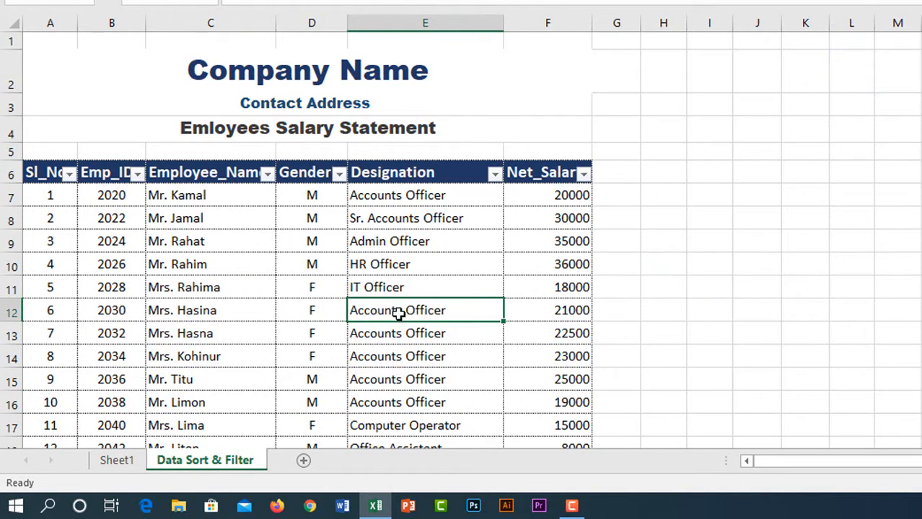
pyautogui.click(495, 175)
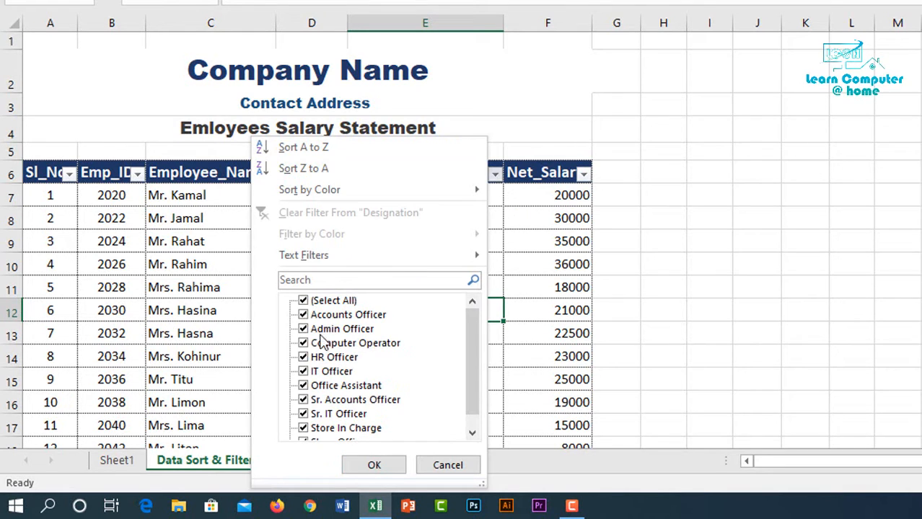
pyautogui.click(304, 302)
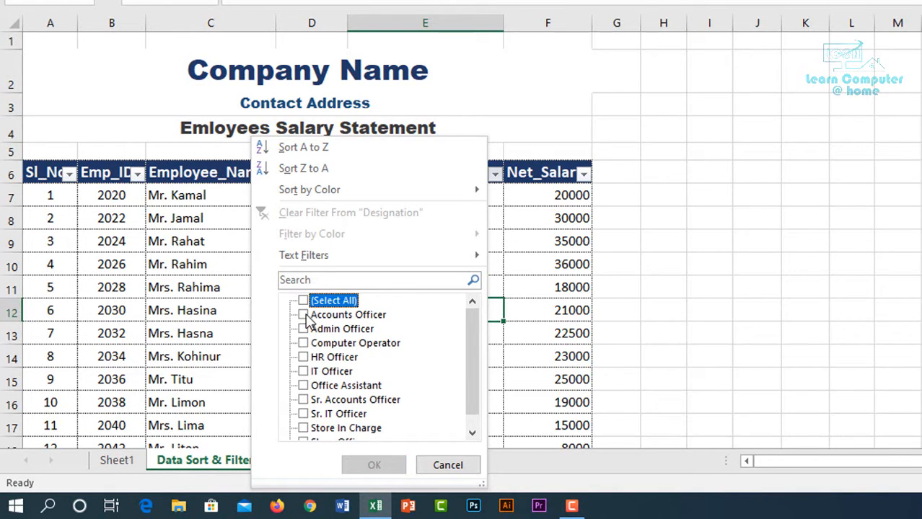
pyautogui.click(303, 315)
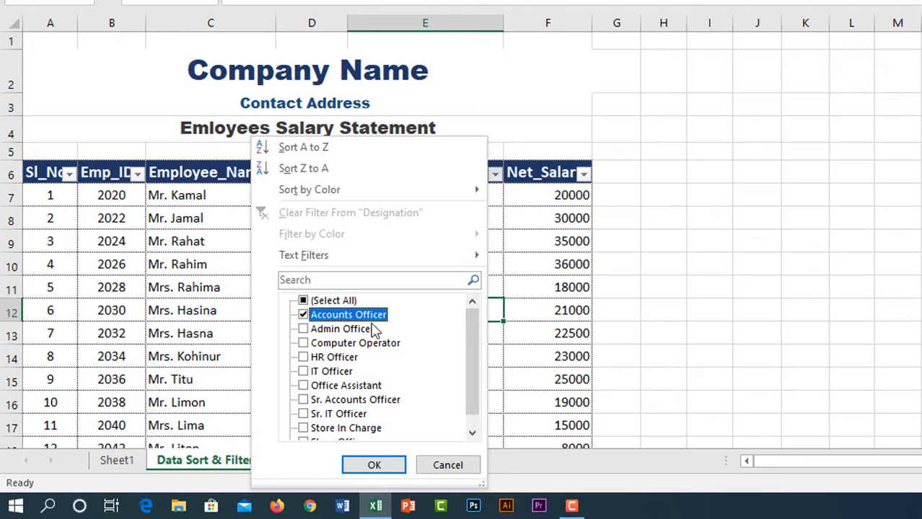
pyautogui.click(372, 468)
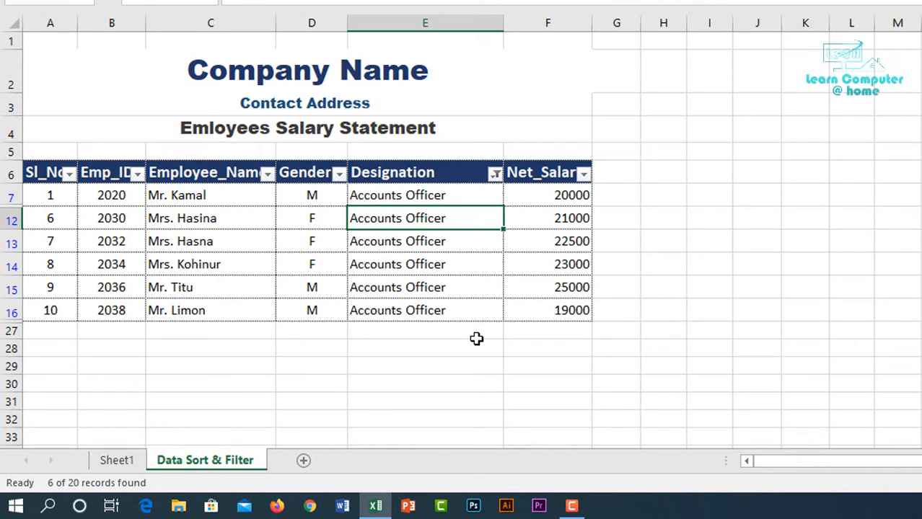
# Reselect all values in the Designation filter to restore every employee row, and check the full list.
pyautogui.click(494, 173)
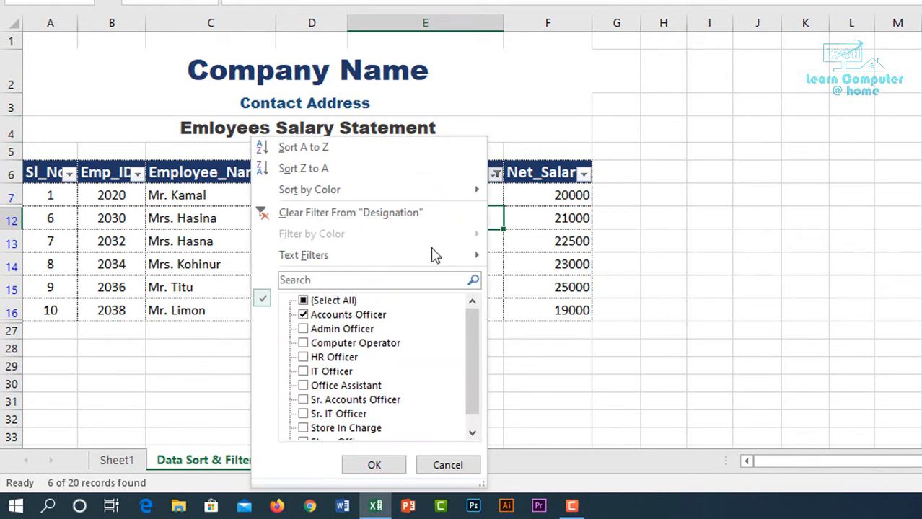
pyautogui.click(304, 301)
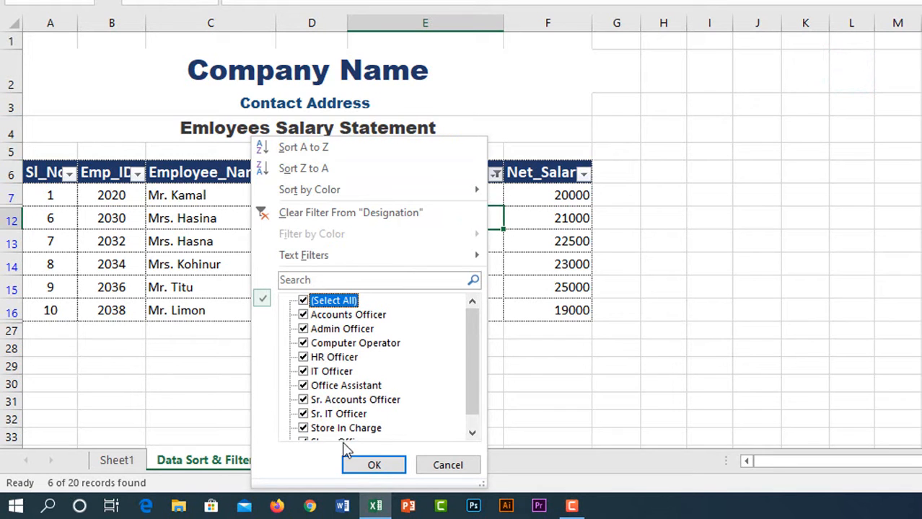
pyautogui.click(373, 466)
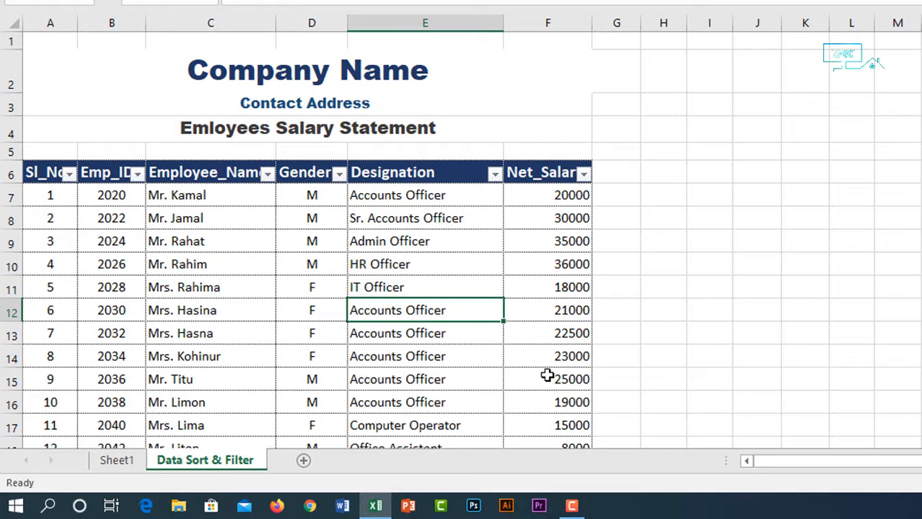
pyautogui.scroll(-3, 472, 318)
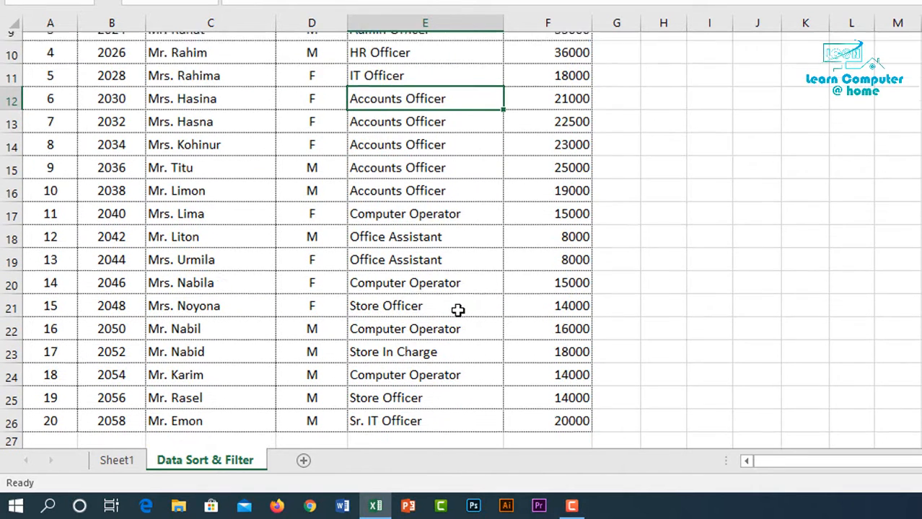
pyautogui.scroll(3, 458, 310)
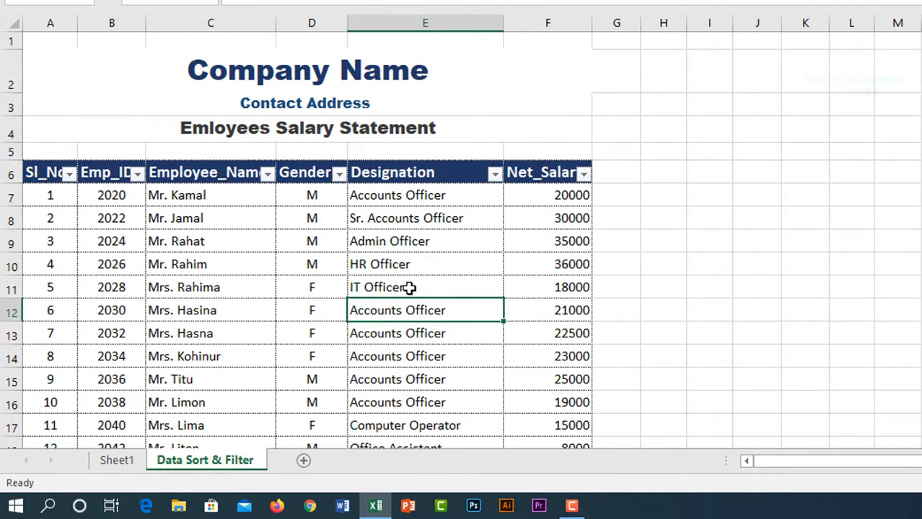
pyautogui.click(817, 287)
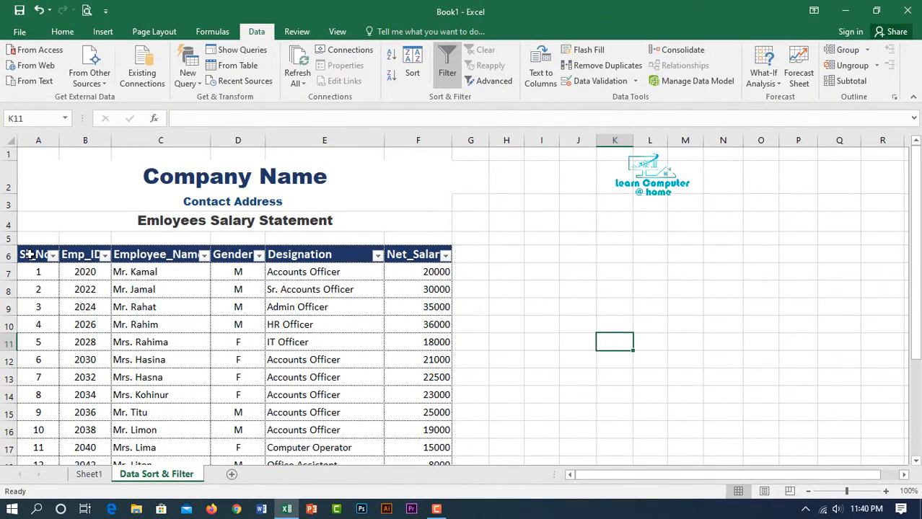
# Select the whole salary table including its header row and open the Sort dialog, placing it clear of the data.
pyautogui.moveTo(27, 256); pyautogui.dragTo(424, 445)
pyautogui.scroll(3, 423, 445)
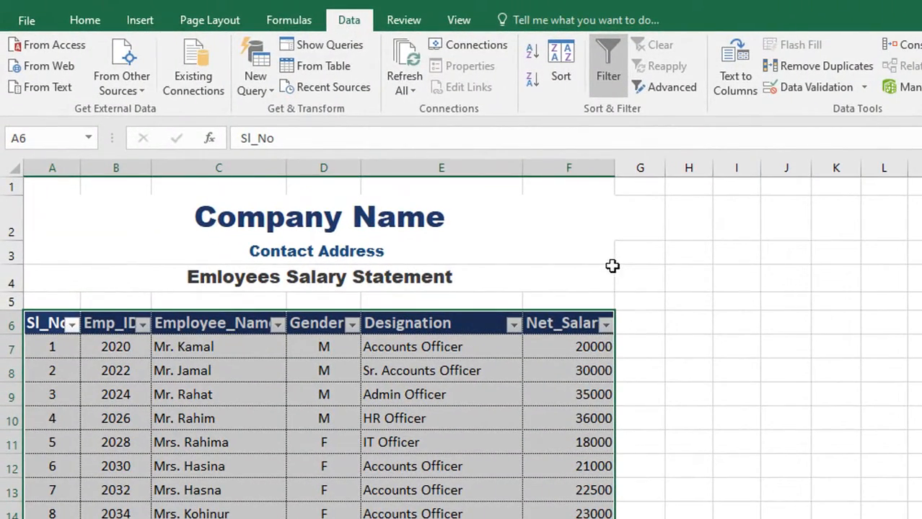
pyautogui.click(561, 74)
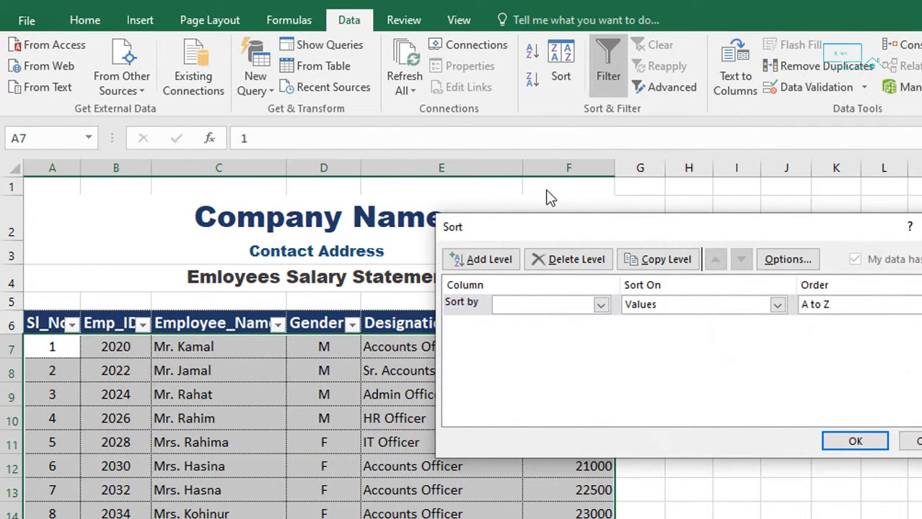
pyautogui.moveTo(545, 232); pyautogui.dragTo(734, 222)
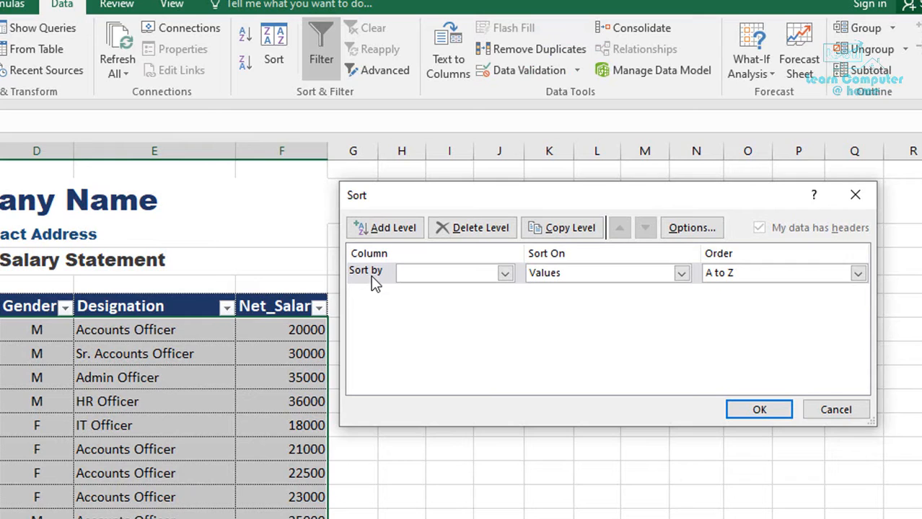
# Sort the table by Net_Salary on Values, ordered Largest to Smallest, and look through the sorted rows.
pyautogui.click(505, 274)
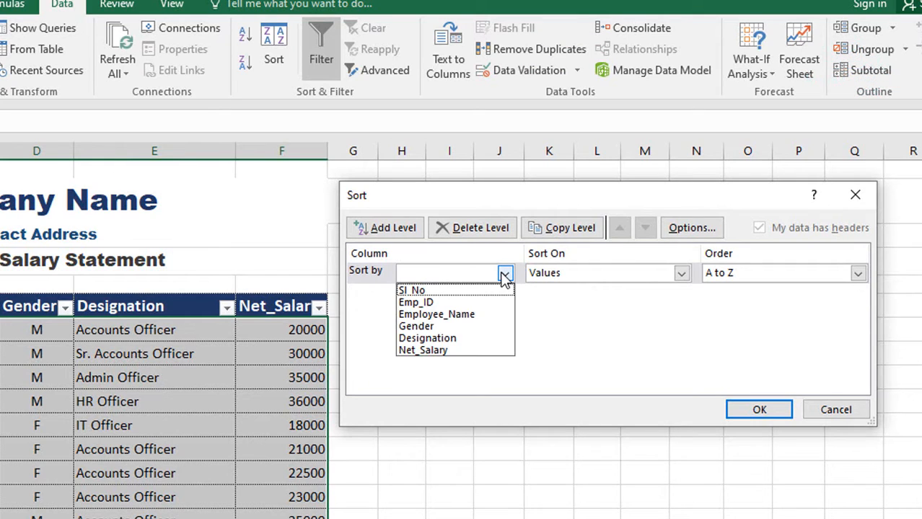
pyautogui.click(436, 350)
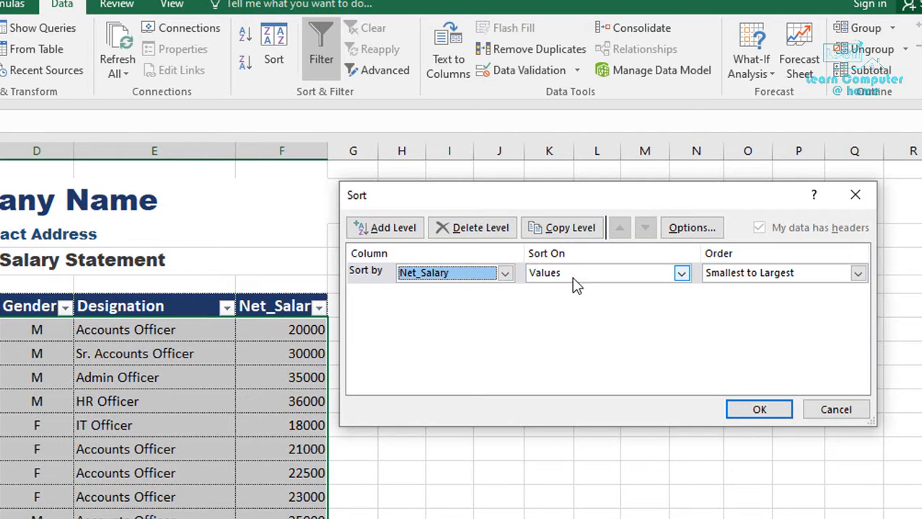
pyautogui.click(593, 274)
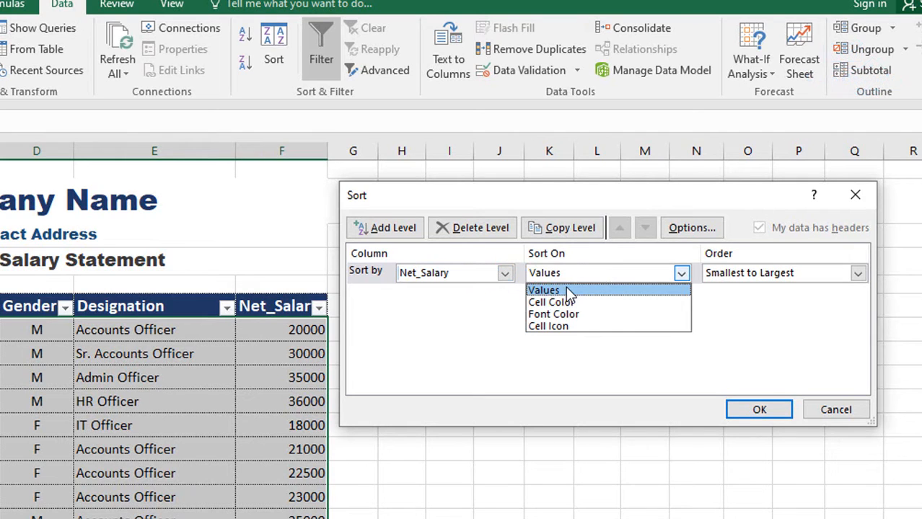
pyautogui.click(569, 291)
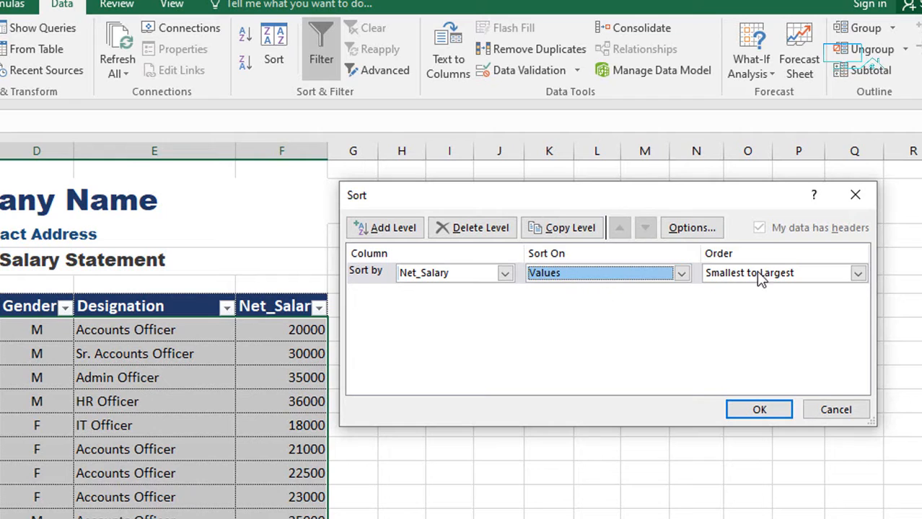
pyautogui.click(783, 281)
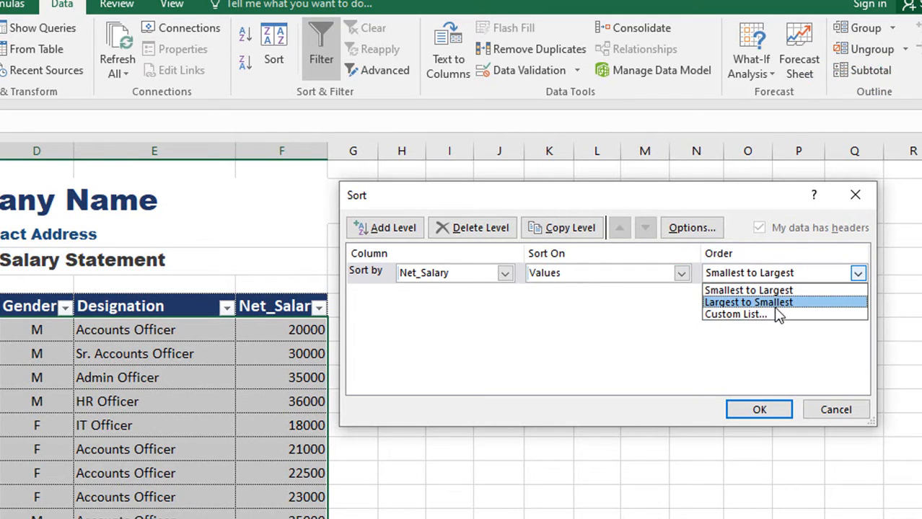
pyautogui.click(776, 308)
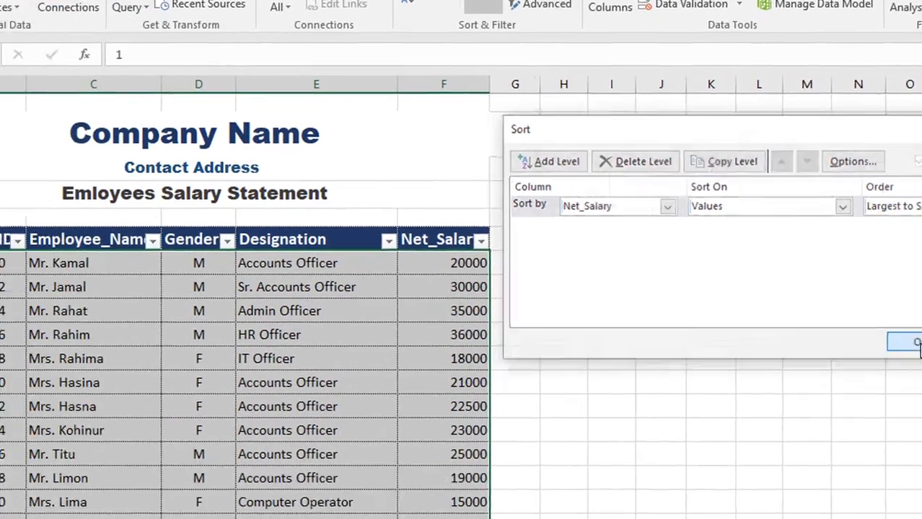
pyautogui.click(759, 415)
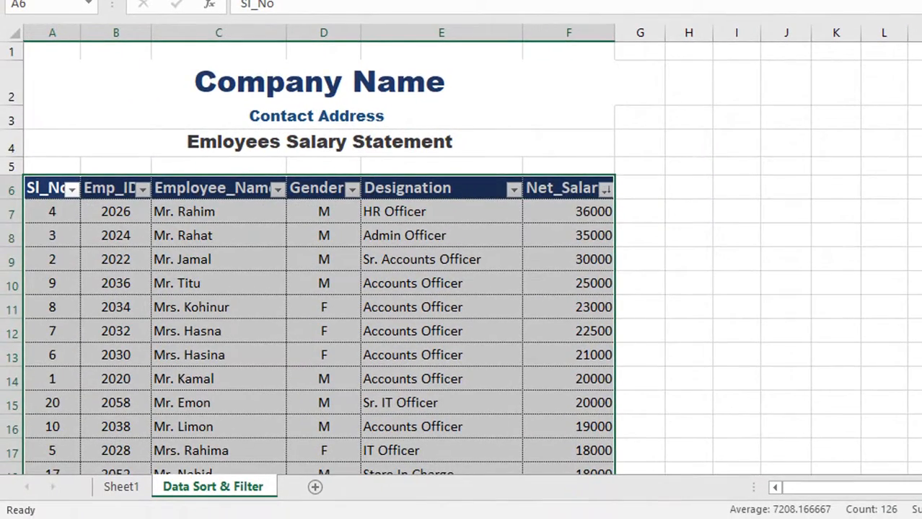
pyautogui.scroll(-5, 728, 369)
pyautogui.scroll(4, 726, 369)
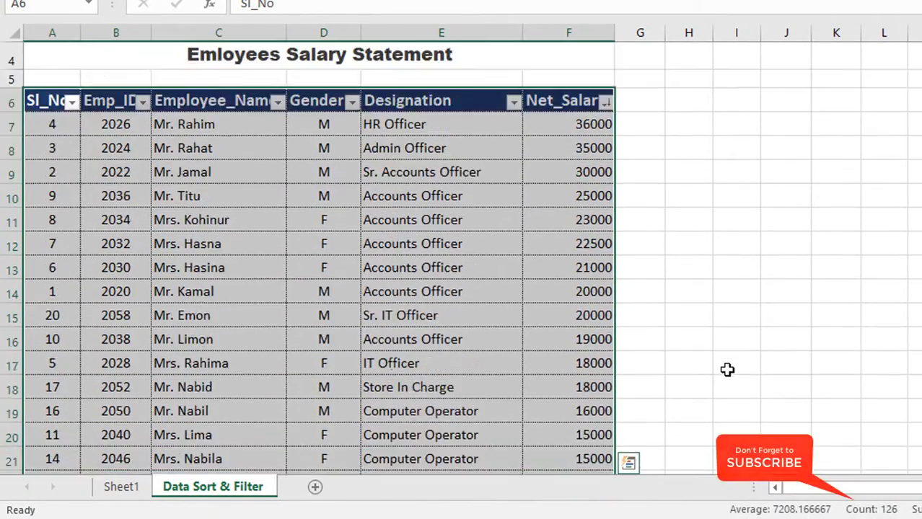
pyautogui.scroll(1, 727, 369)
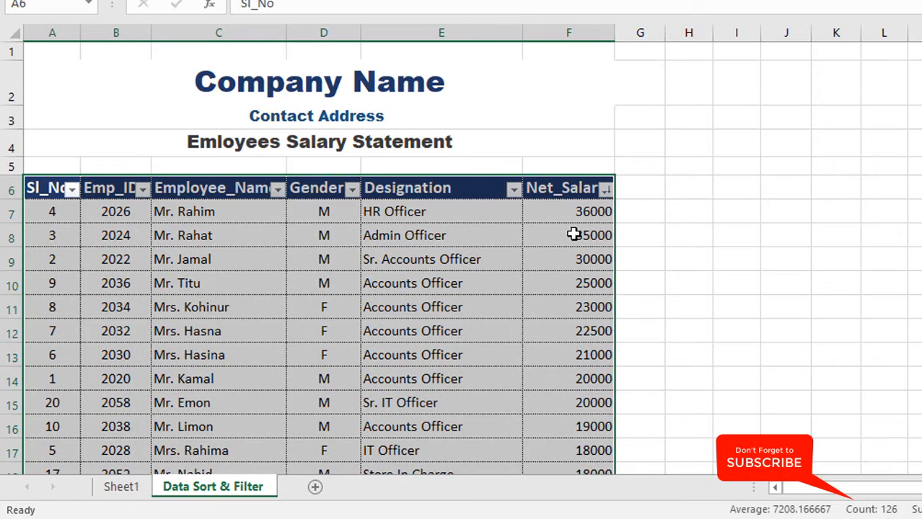
pyautogui.scroll(-1, 626, 309)
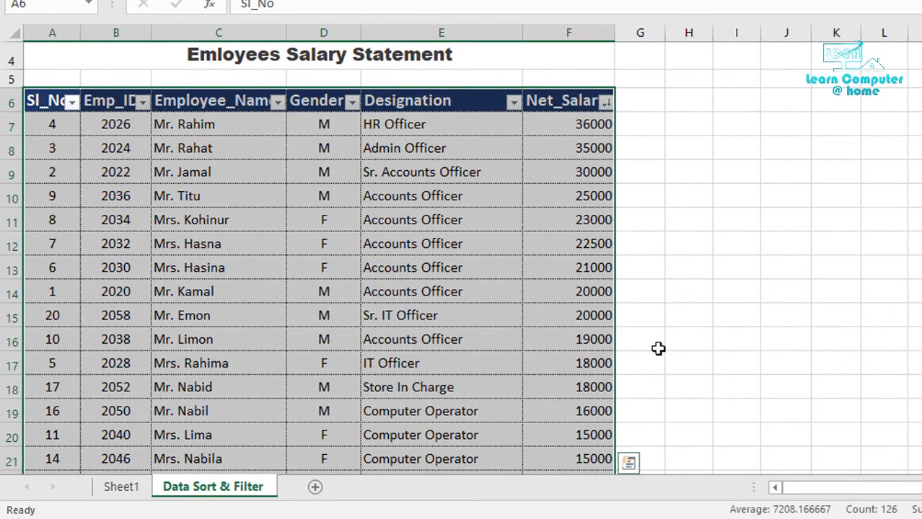
pyautogui.scroll(1, 648, 347)
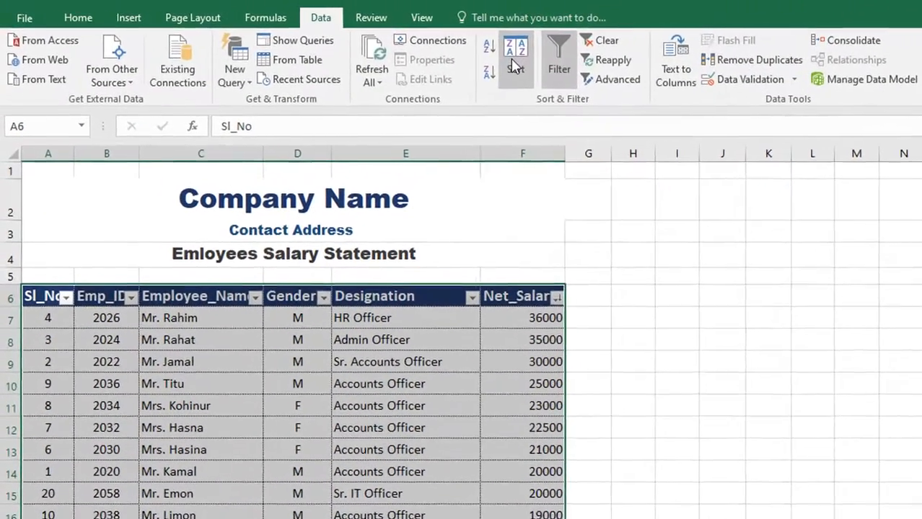
# Change the Net_Salary sort order to Smallest to Largest and review the reordered rows.
pyautogui.click(445, 49)
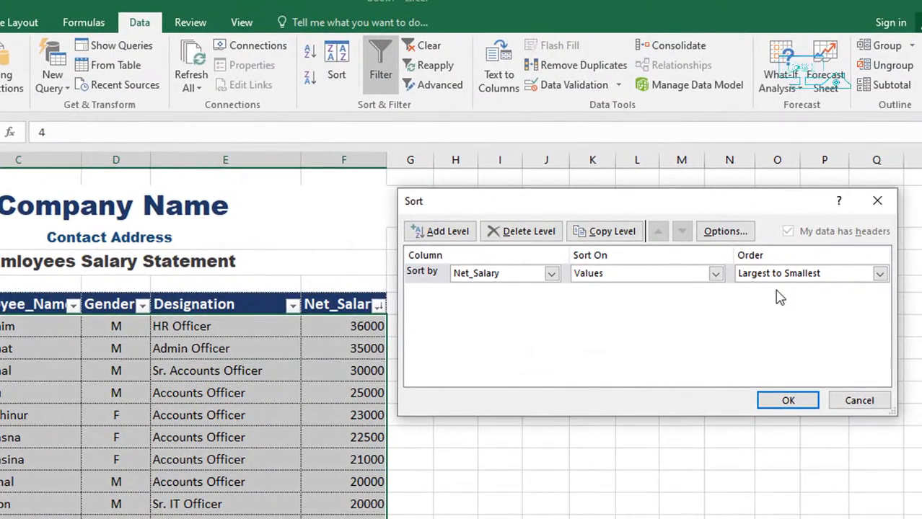
pyautogui.click(829, 274)
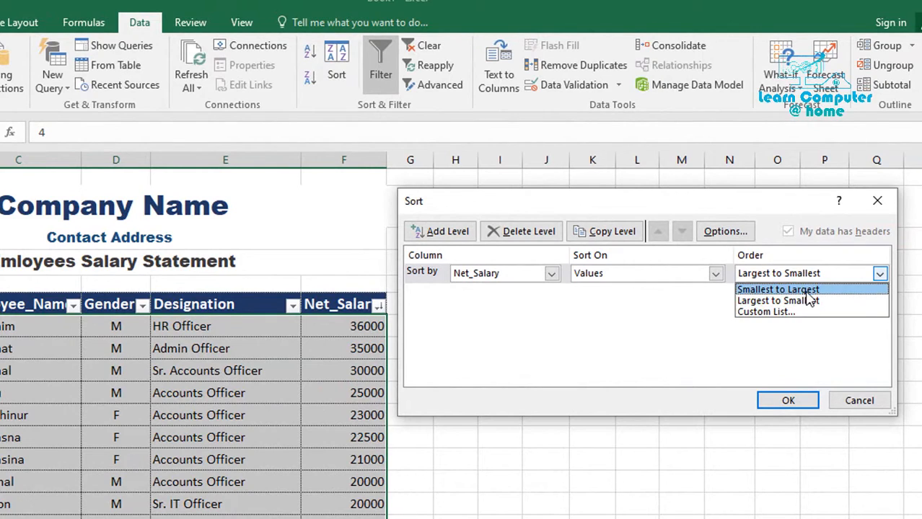
pyautogui.click(802, 289)
pyautogui.click(788, 402)
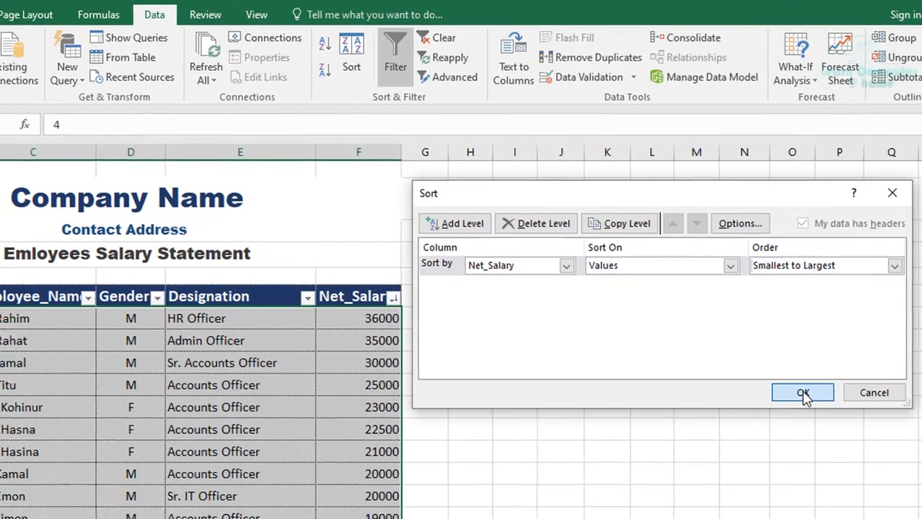
pyautogui.scroll(-6, 619, 346)
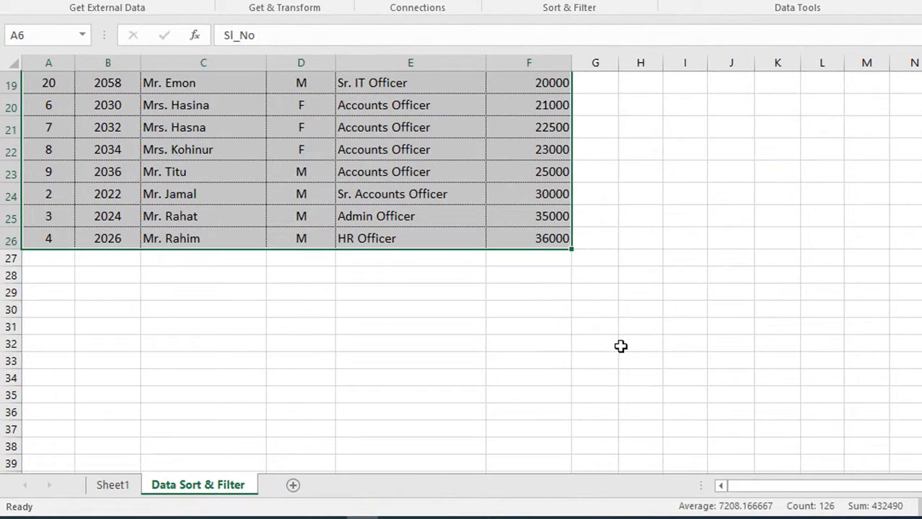
pyautogui.scroll(6, 620, 346)
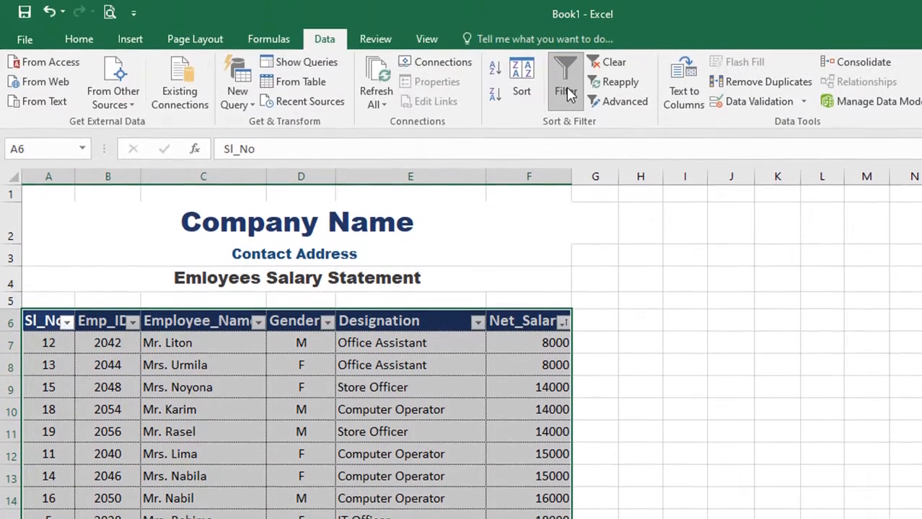
# Sort the table by Sl_No from Smallest to Largest, check the row order, and deselect the table.
pyautogui.click(521, 83)
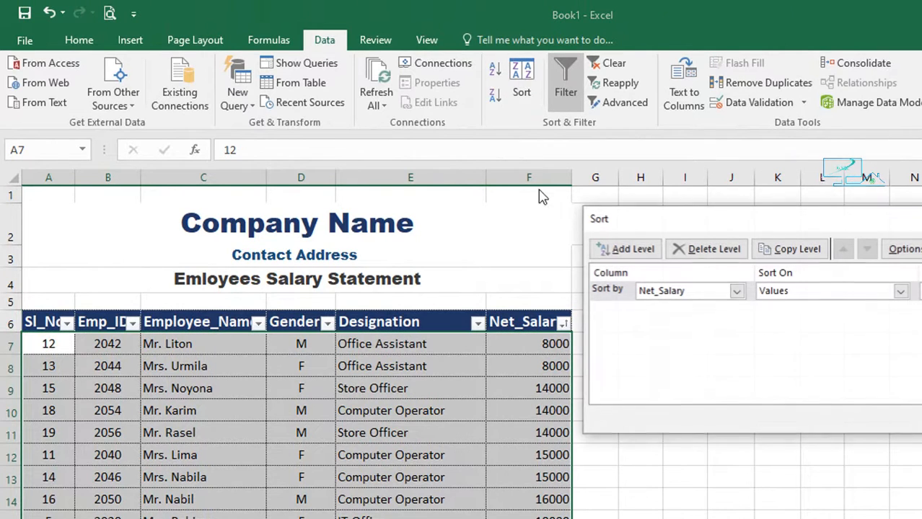
pyautogui.click(699, 292)
pyautogui.click(660, 308)
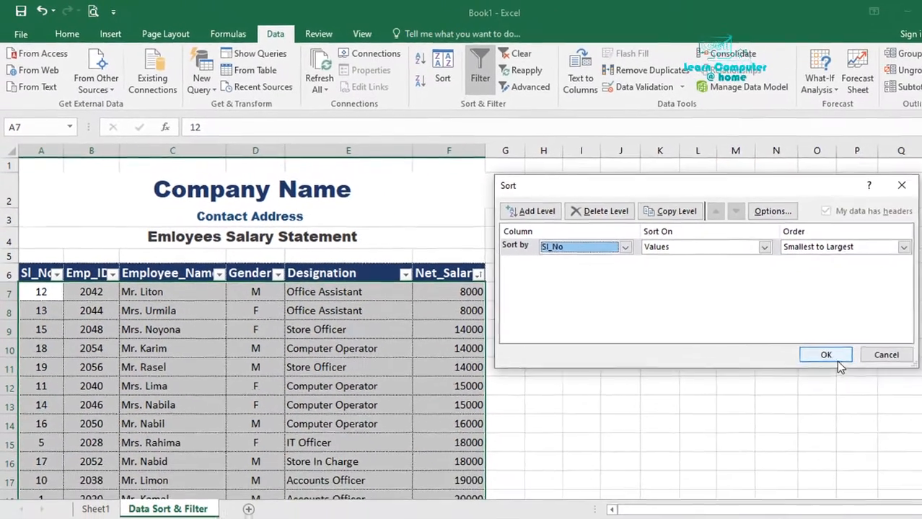
pyautogui.click(818, 354)
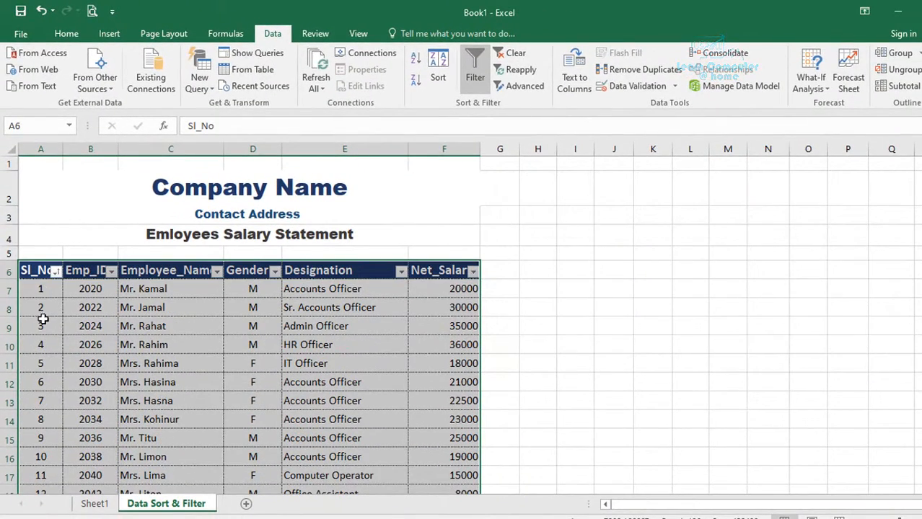
pyautogui.scroll(-2, 34, 401)
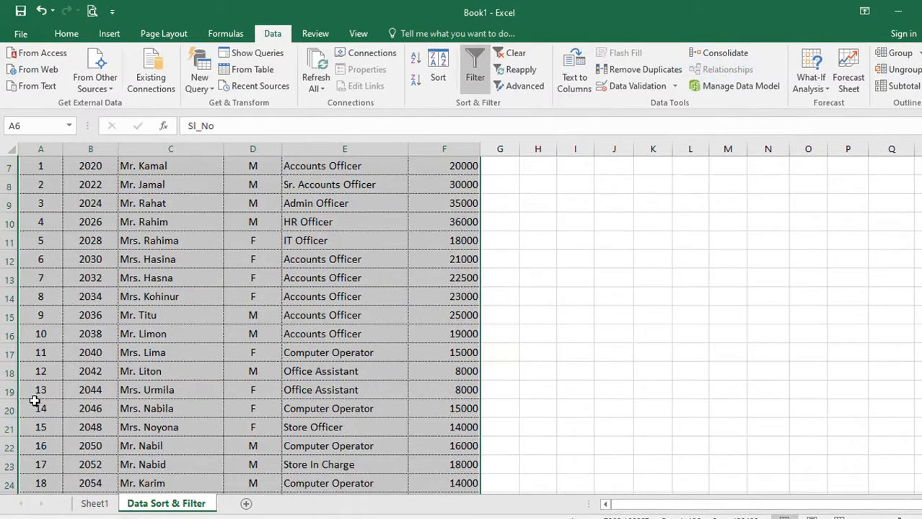
pyautogui.scroll(2, 35, 401)
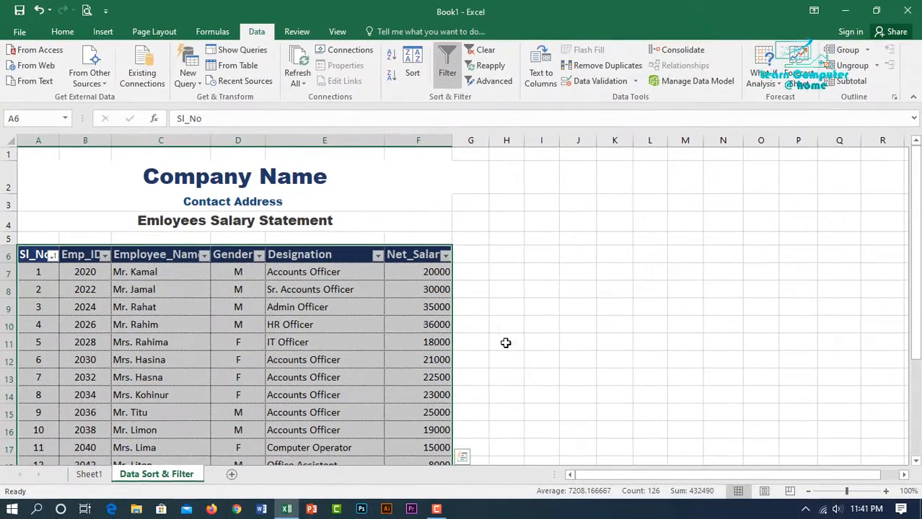
pyautogui.click(550, 345)
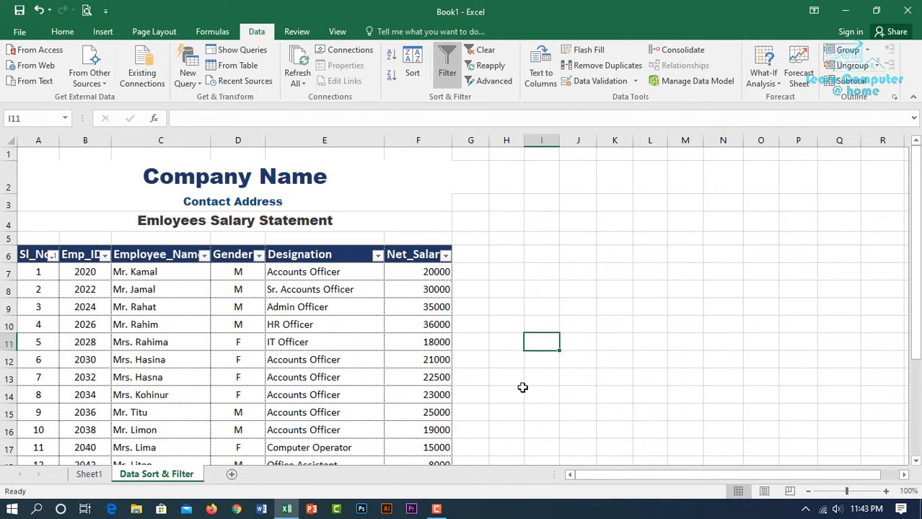
# Filter the Designation column to show only Accounts Officer records.
pyautogui.scroll(-1, 548, 385)
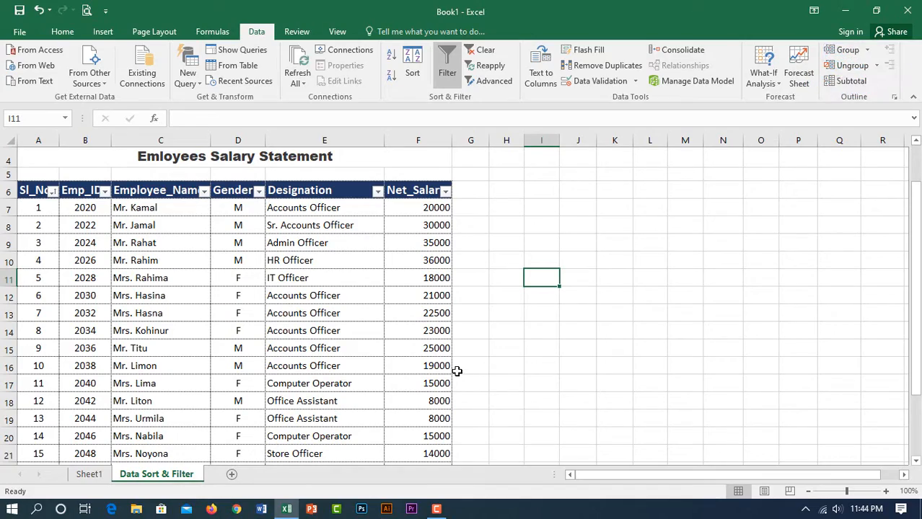
pyautogui.scroll(1, 457, 371)
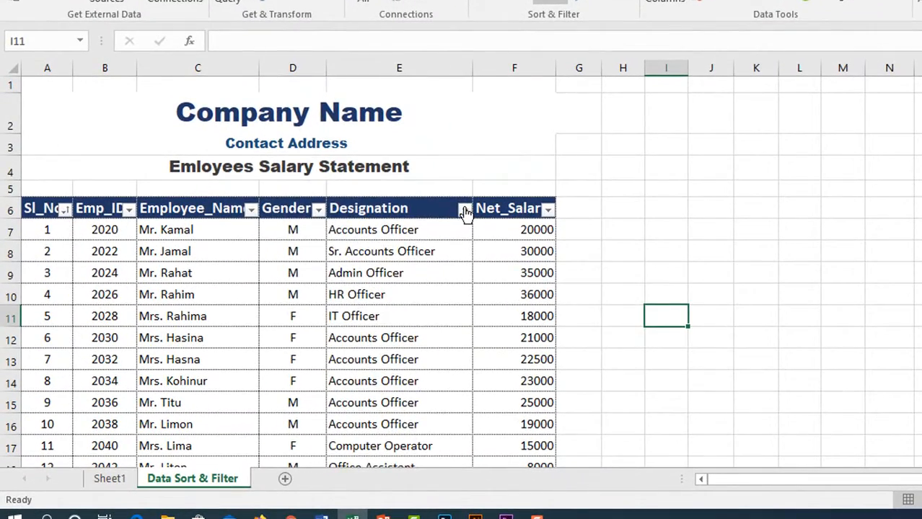
pyautogui.click(377, 253)
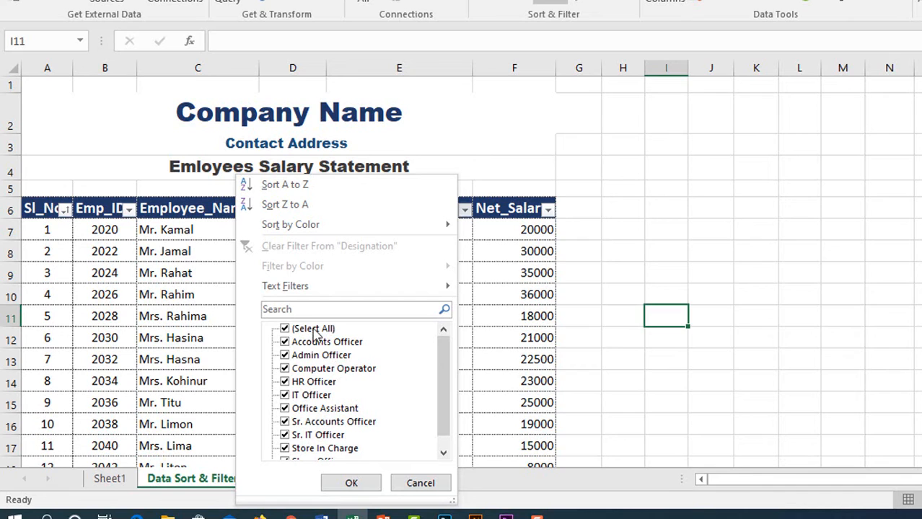
pyautogui.click(285, 329)
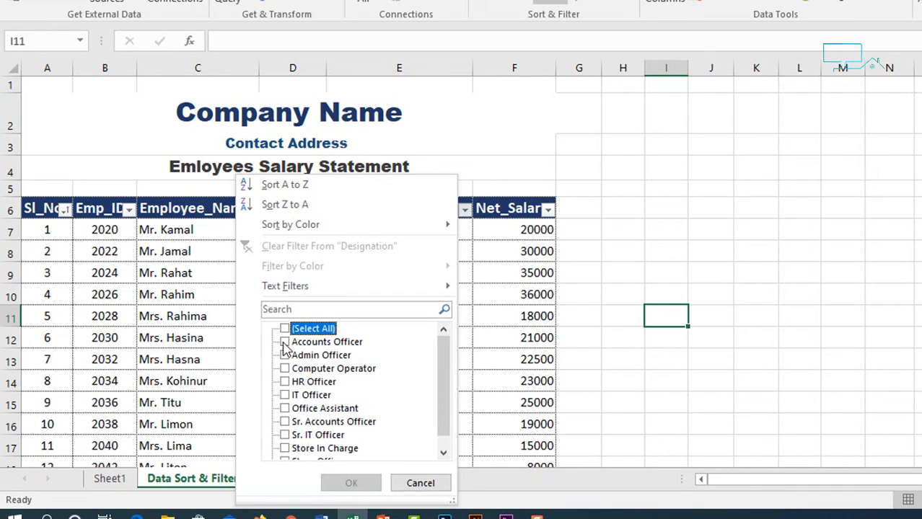
pyautogui.click(286, 343)
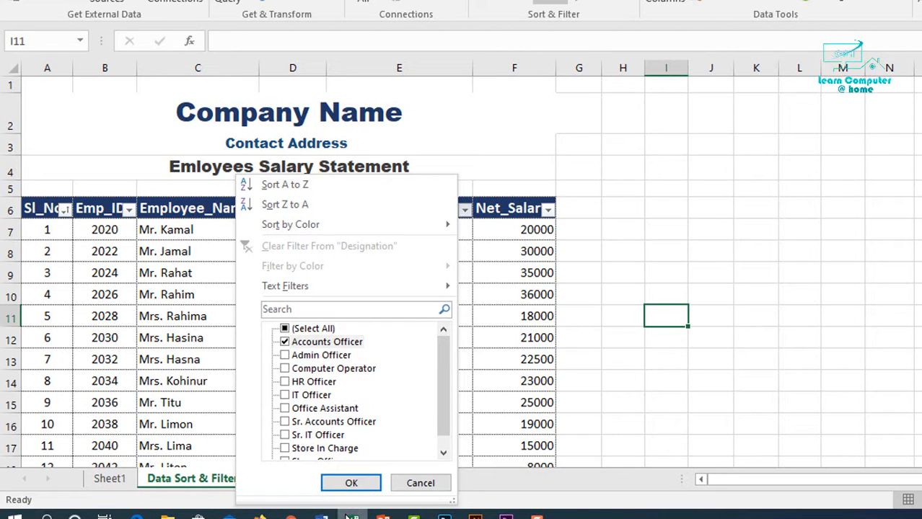
pyautogui.click(352, 484)
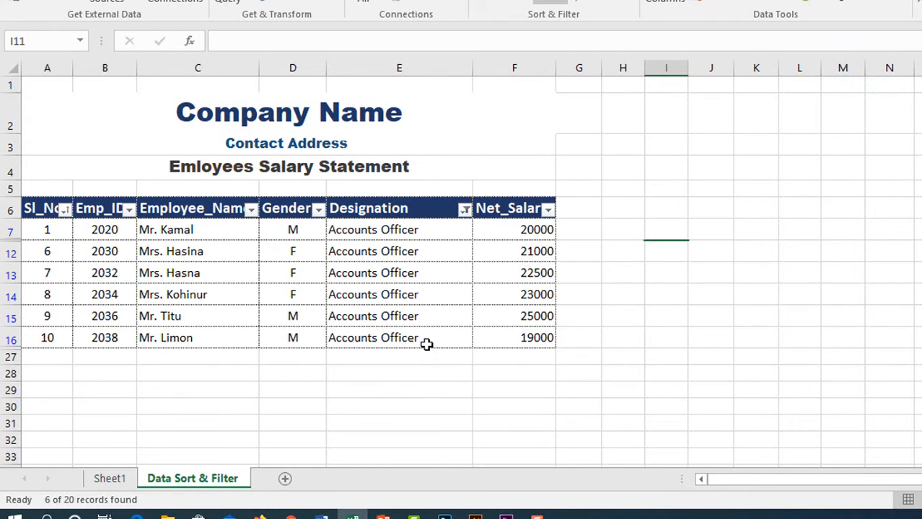
# Remove the Accounts Officer restriction by reselecting all designations in the Designation filter.
pyautogui.click(464, 211)
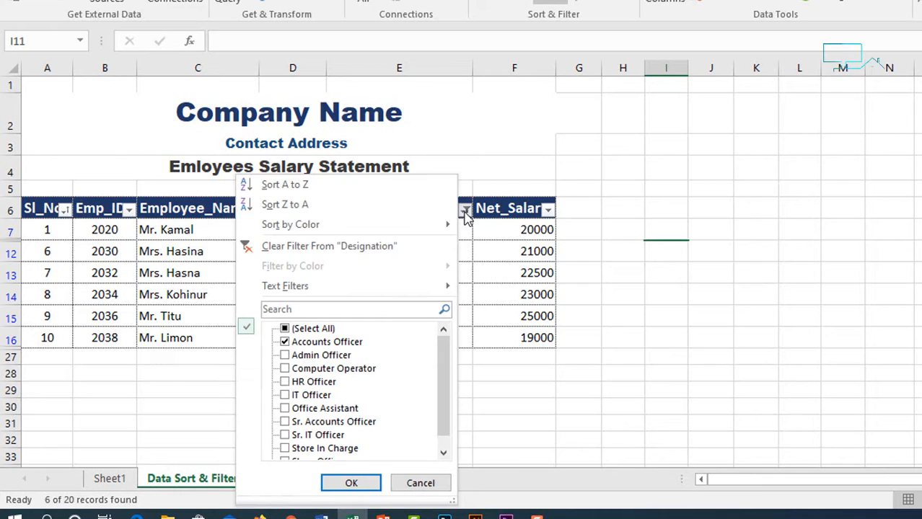
pyautogui.click(286, 329)
pyautogui.click(351, 483)
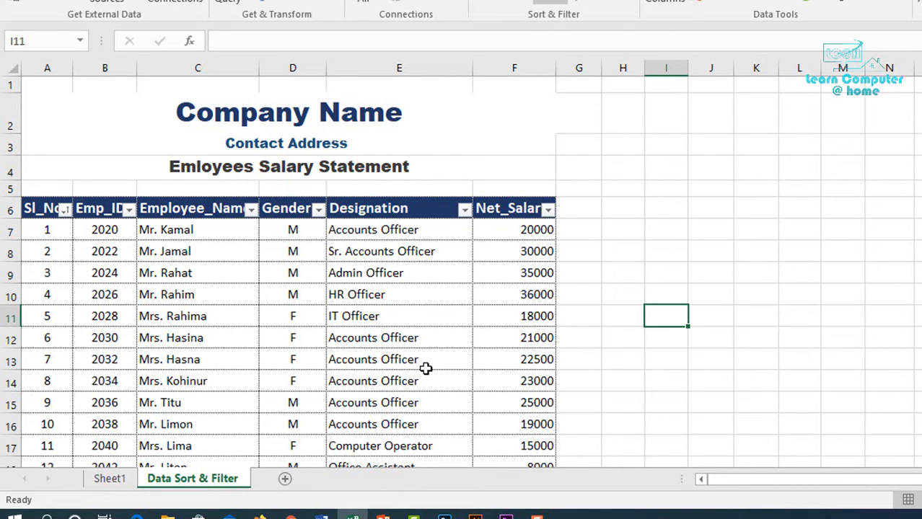
# Filter the Gender column to show only employees marked M.
pyautogui.click(318, 209)
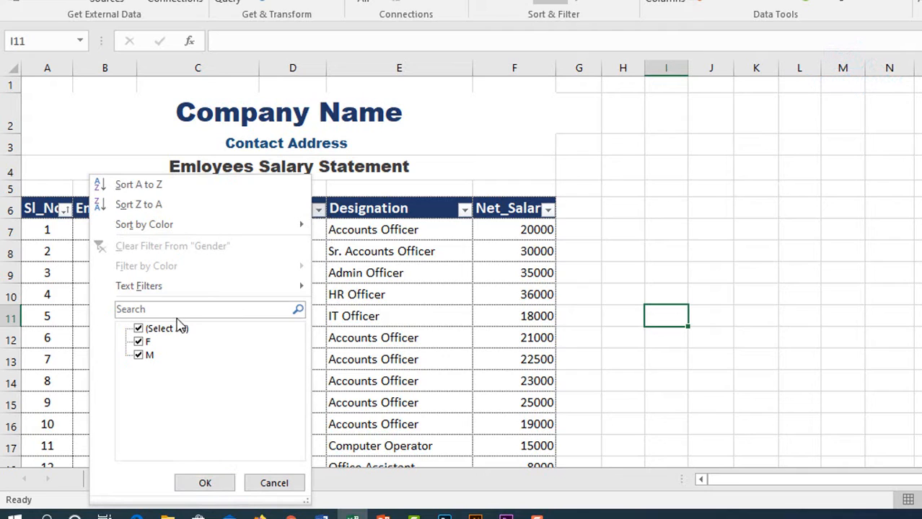
pyautogui.click(139, 329)
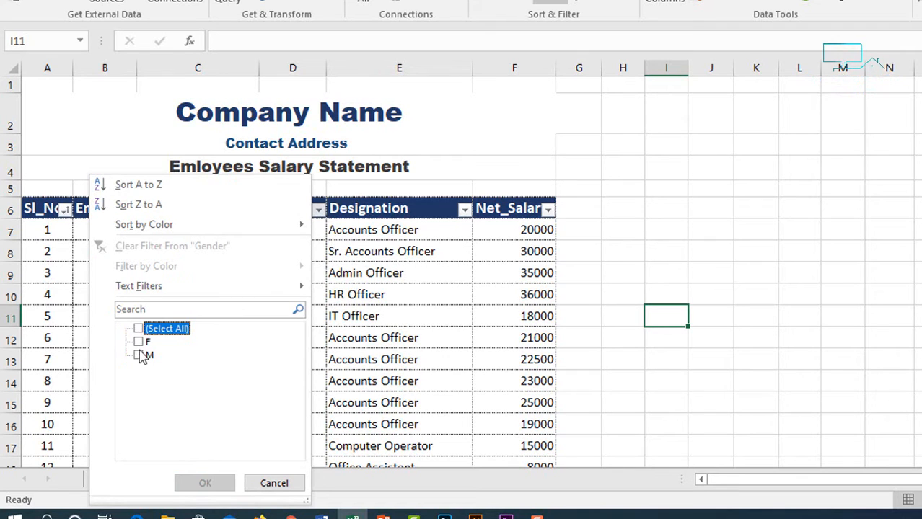
pyautogui.click(138, 355)
pyautogui.click(205, 483)
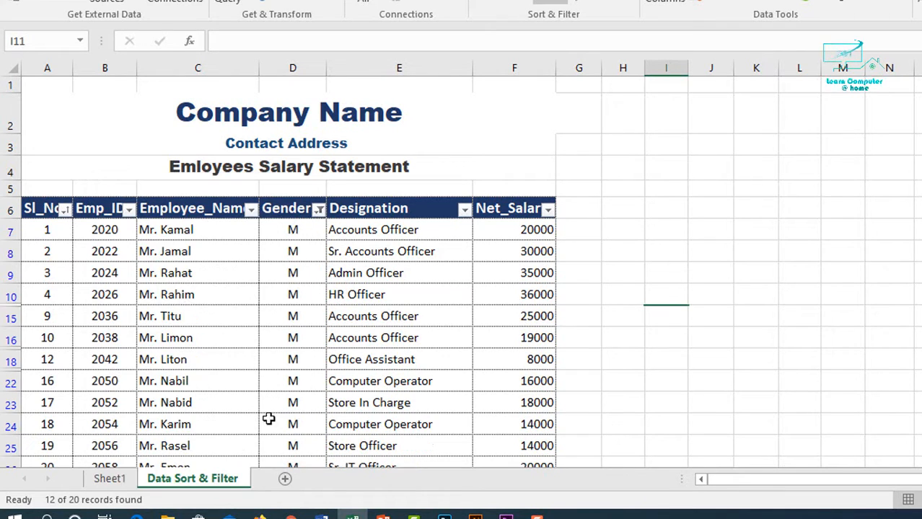
# Narrow the male employee records to the Accounts Officer designation.
pyautogui.click(462, 211)
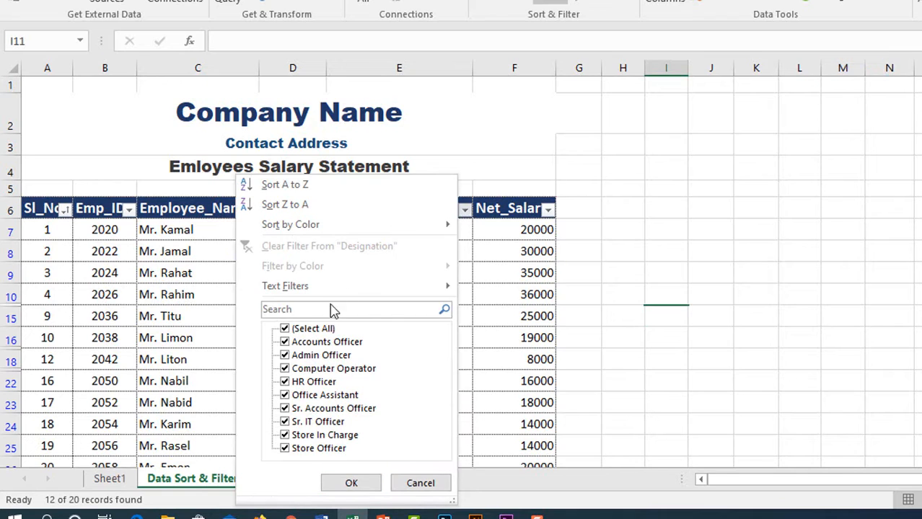
pyautogui.click(284, 329)
pyautogui.click(285, 342)
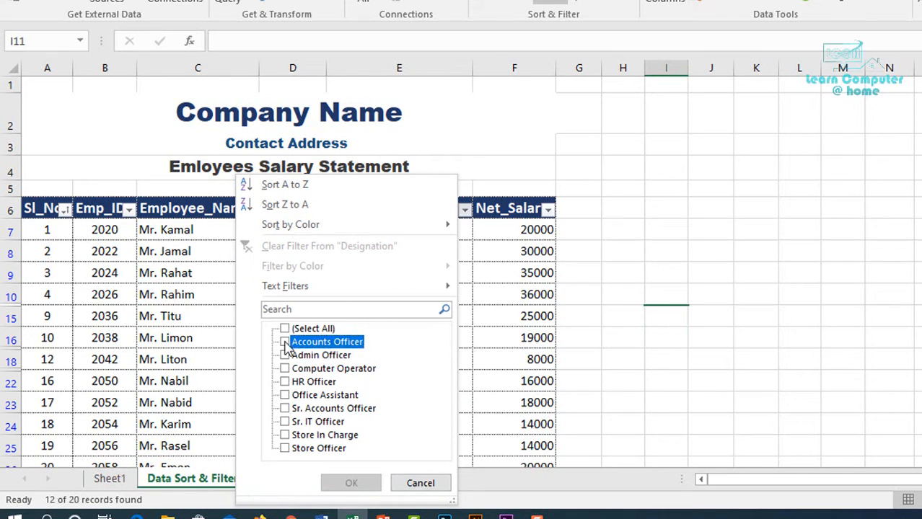
pyautogui.click(351, 483)
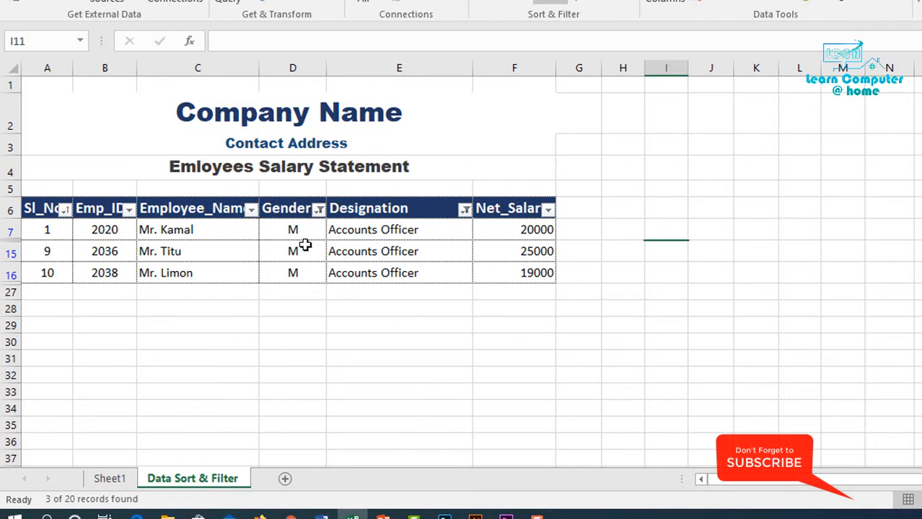
# Switch the Gender filter from M to F while keeping the Accounts Officer designation filter.
pyautogui.click(318, 209)
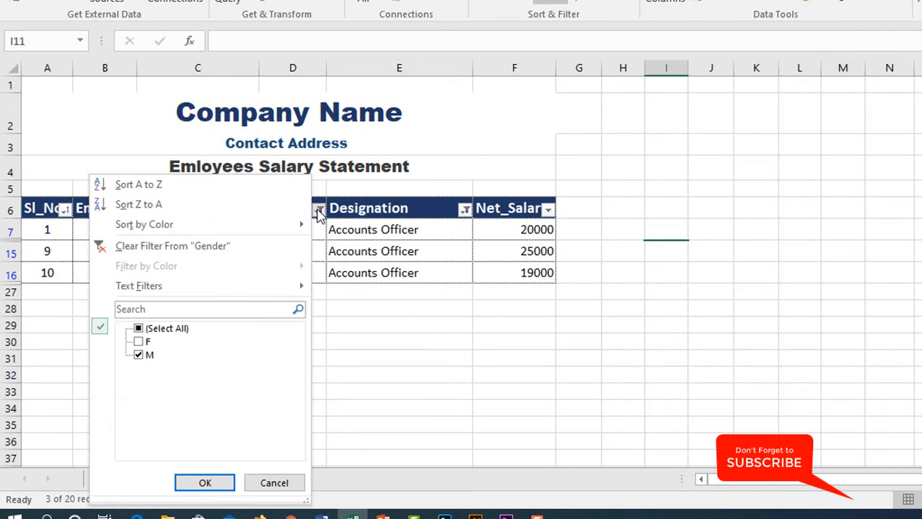
pyautogui.click(140, 342)
pyautogui.click(146, 355)
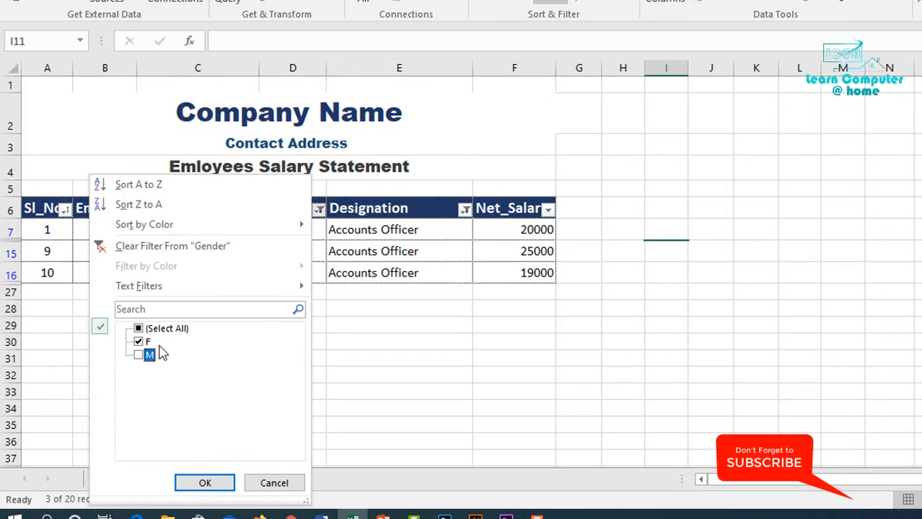
pyautogui.click(205, 482)
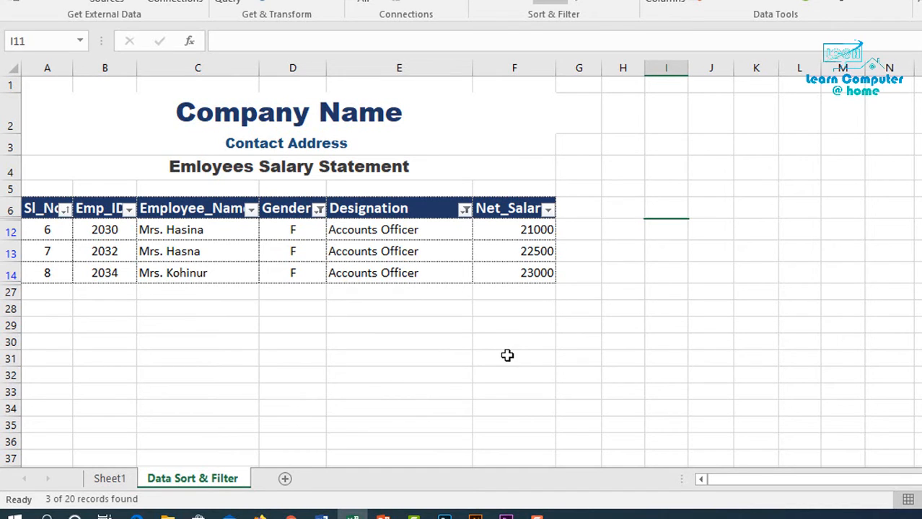
# Reselect all values in the Gender filter so both F and M records are included.
pyautogui.click(318, 209)
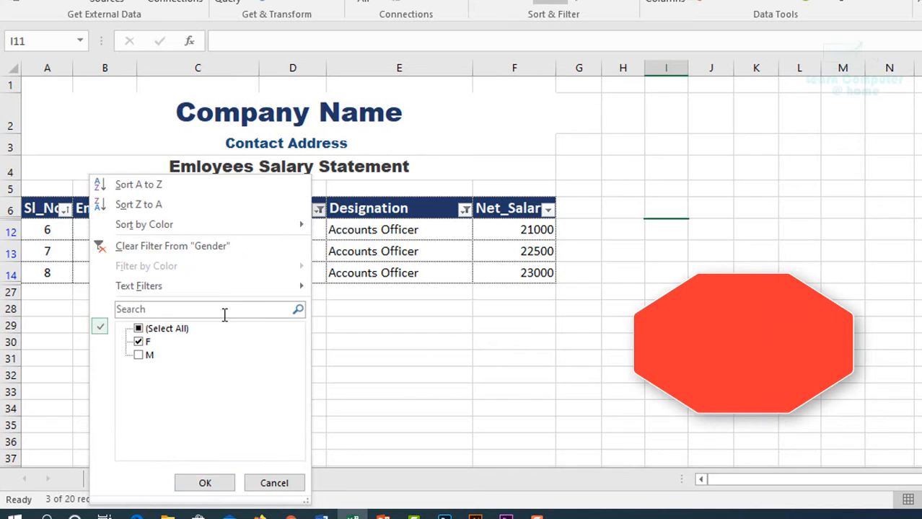
pyautogui.press('Escape')
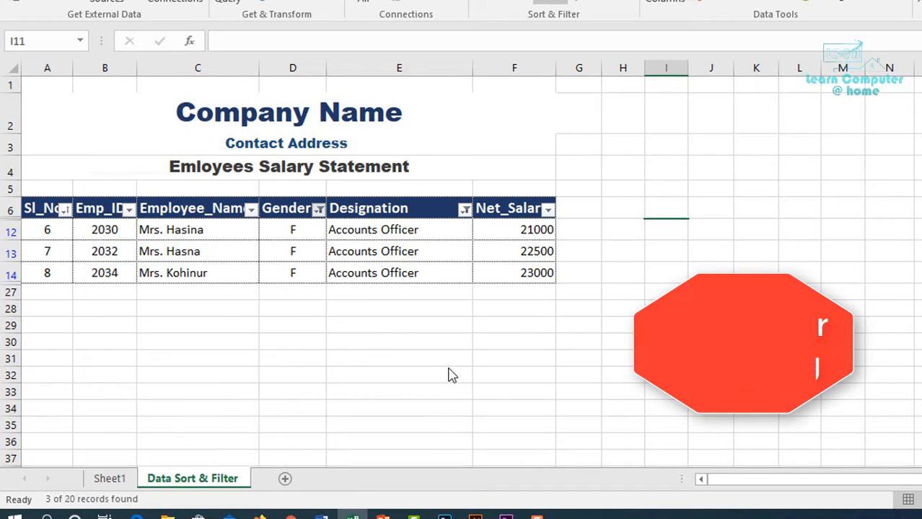
pyautogui.click(318, 210)
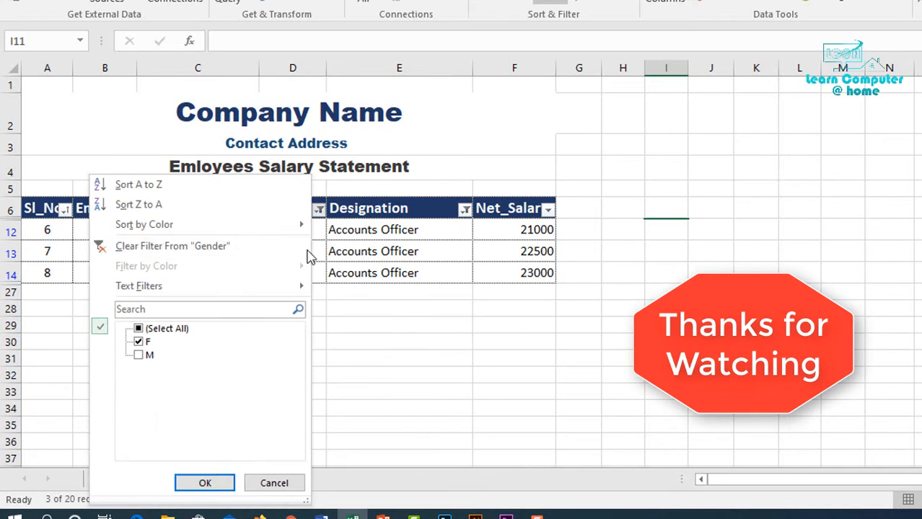
pyautogui.click(139, 355)
pyautogui.click(140, 331)
pyautogui.click(140, 331)
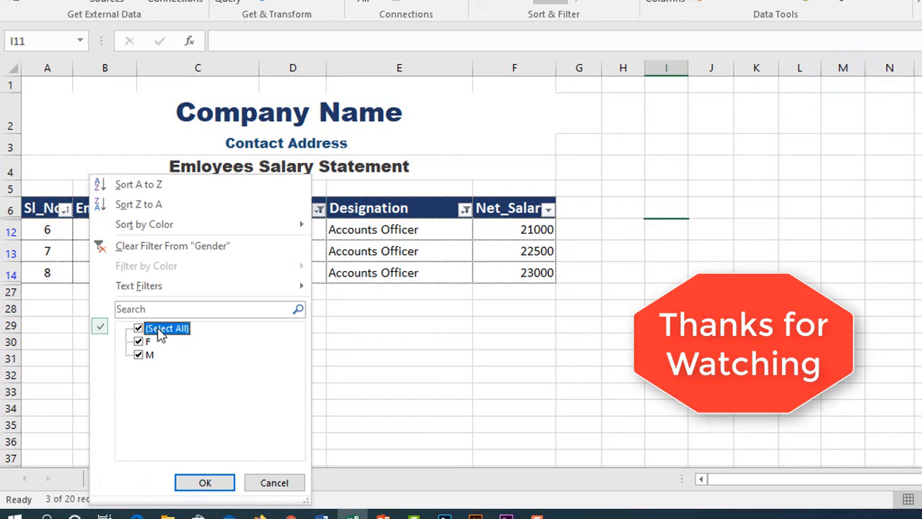
pyautogui.click(204, 483)
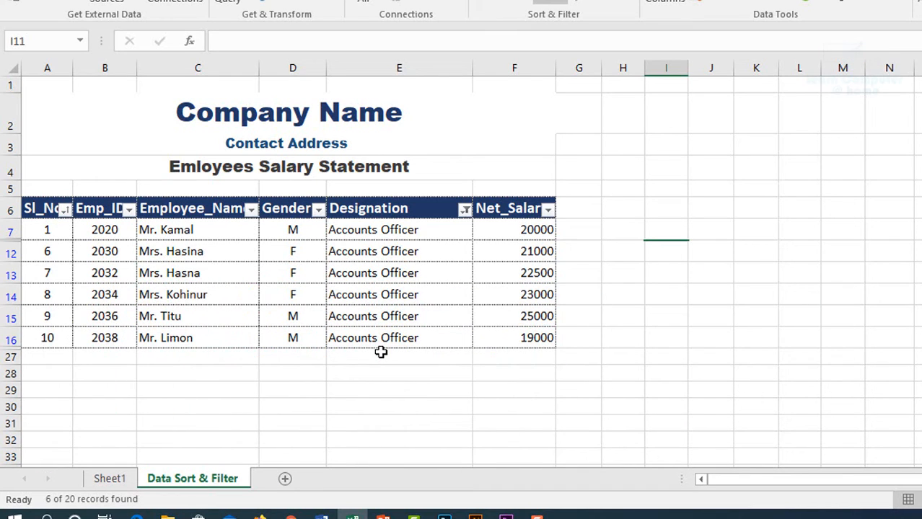
# Reselect every designation in the Designation filter to restore the full employee list.
pyautogui.click(464, 210)
pyautogui.click(285, 329)
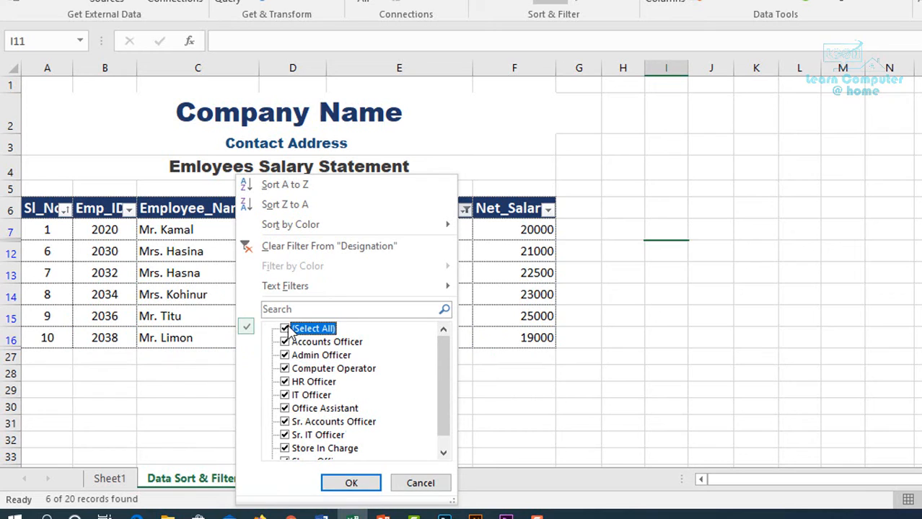
pyautogui.click(351, 483)
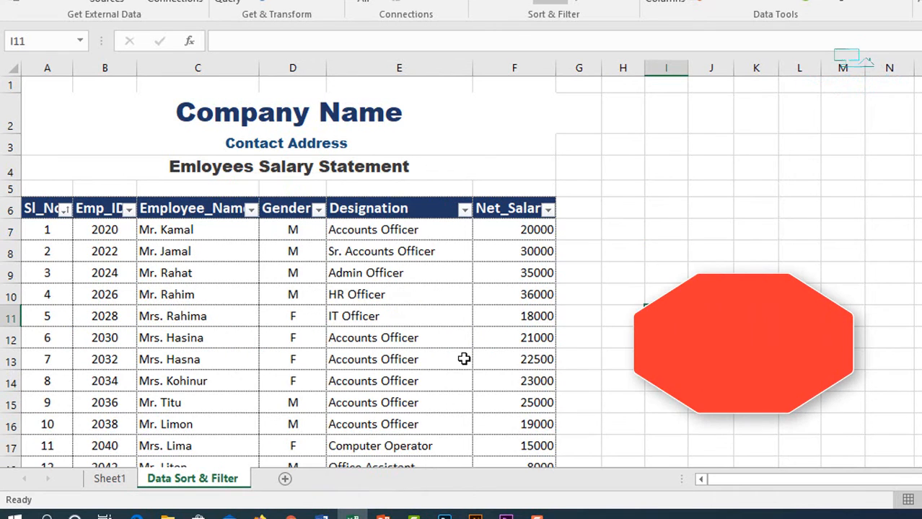